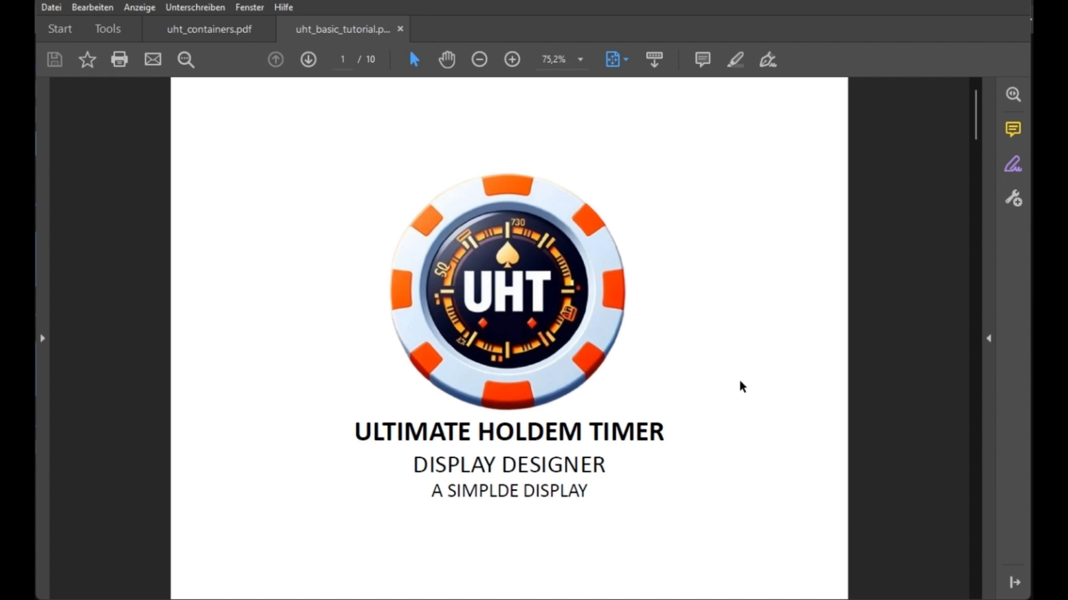
Page through the tutorial PDF's slides showing how the sample display is divided into containers.
scroll(740, 384, down, 1)
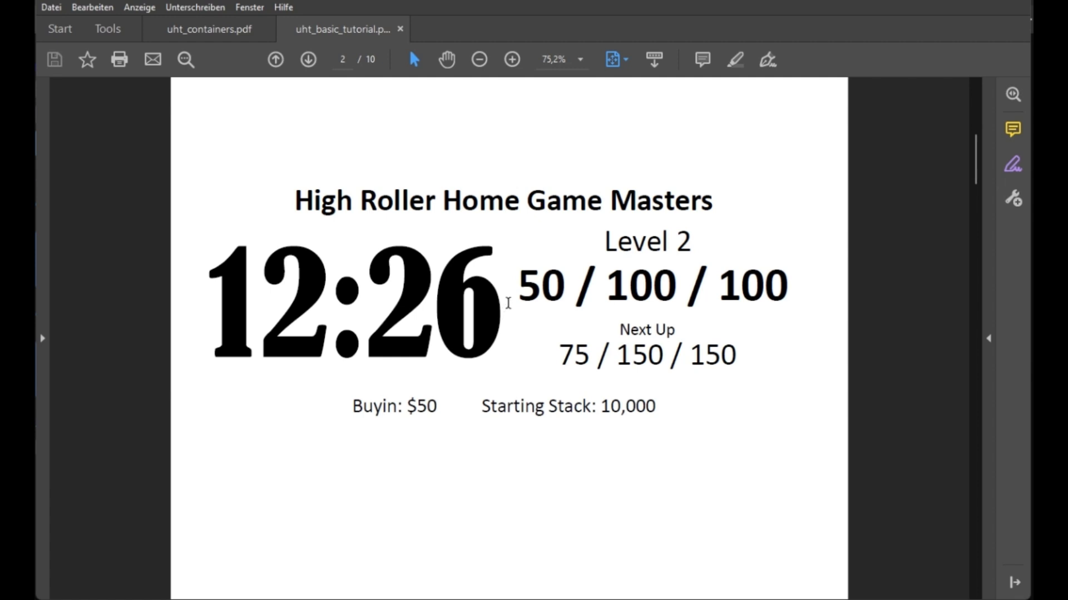
drag(514, 286, 789, 286)
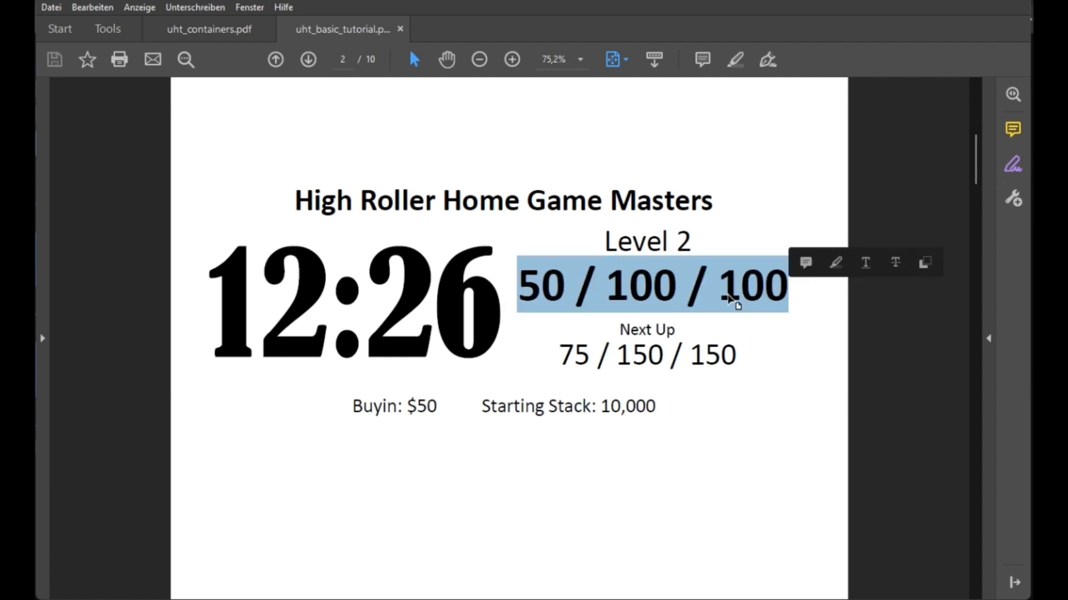
click(652, 338)
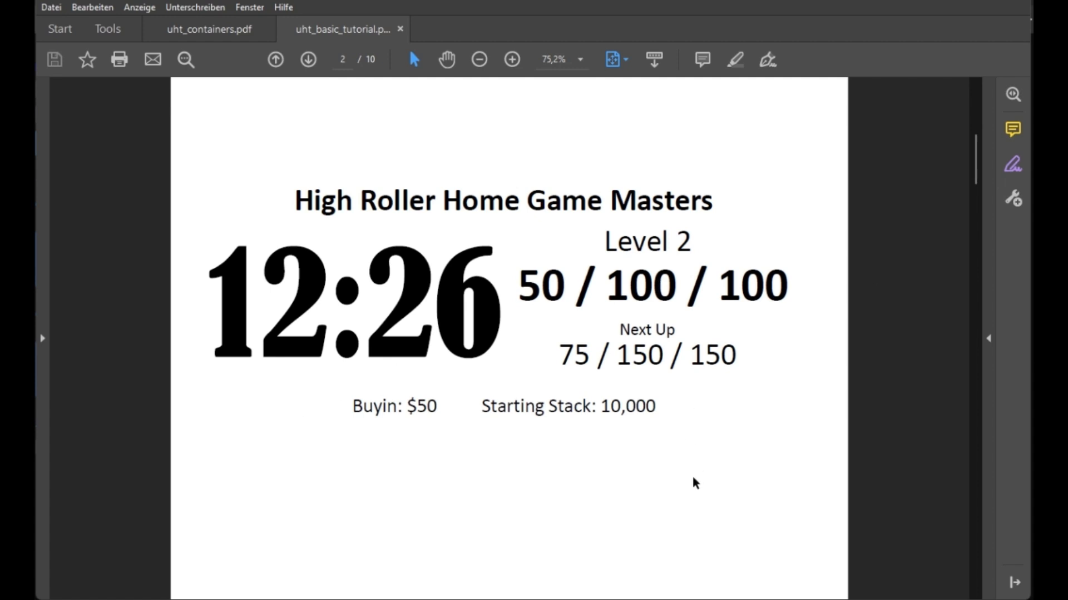
scroll(688, 492, down, 2)
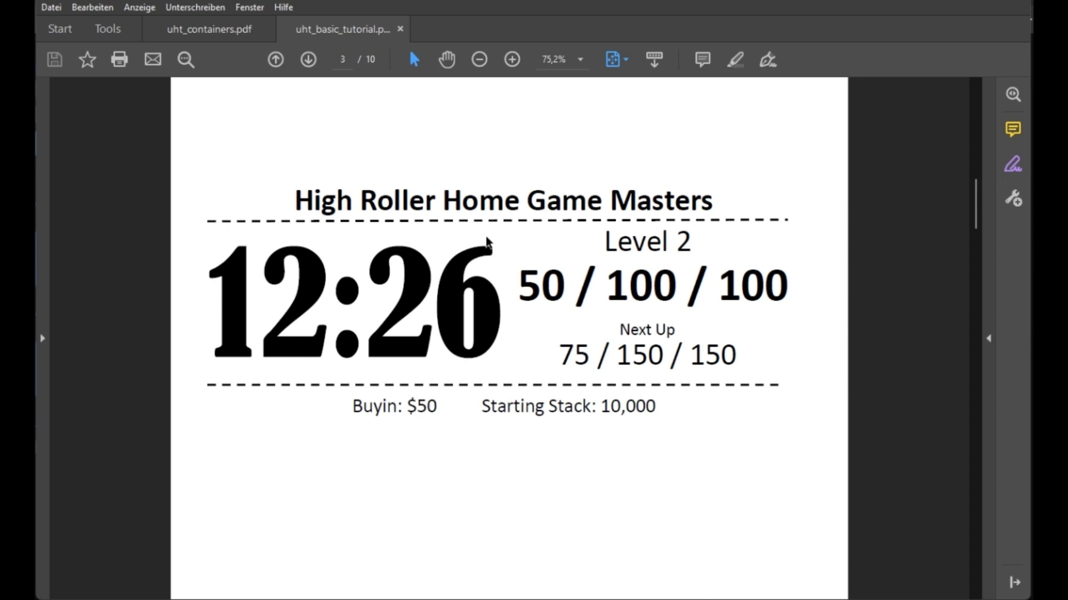
key(Right)
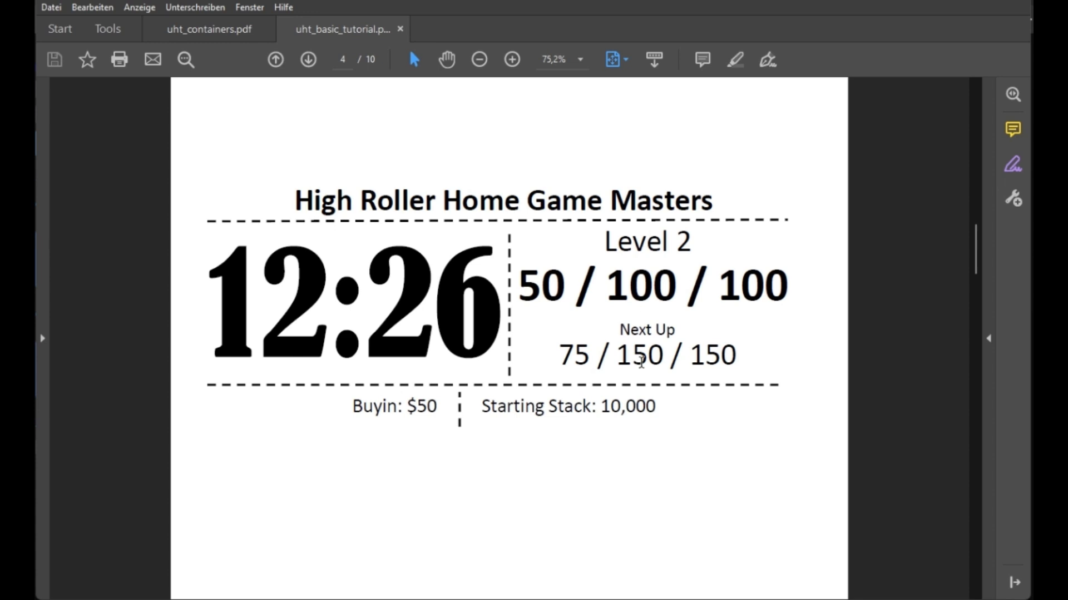
scroll(641, 362, down, 1)
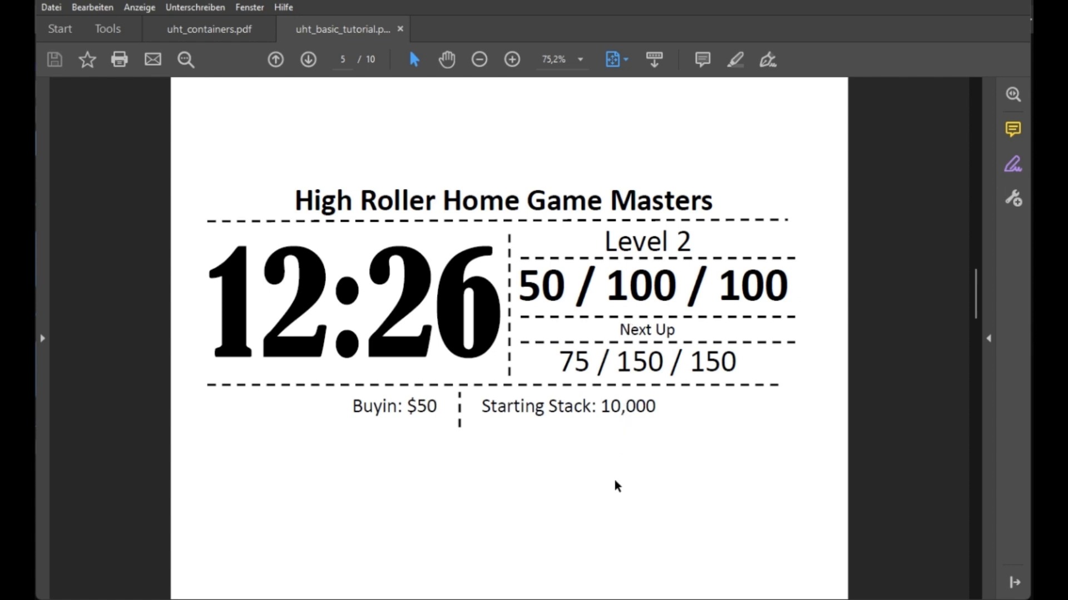
key(Right)
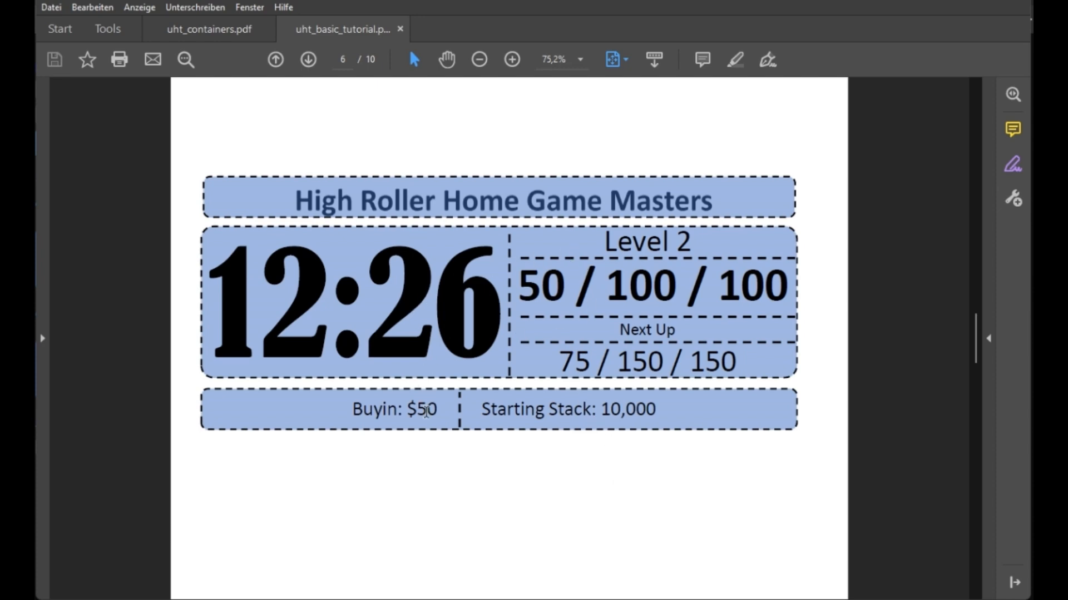
key(Right)
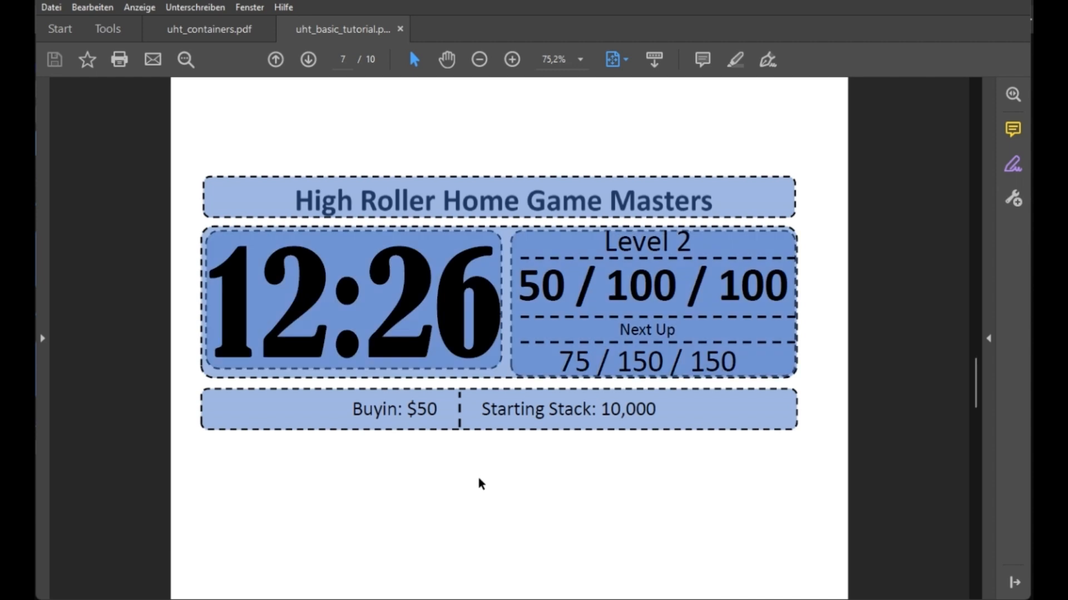
key(Right)
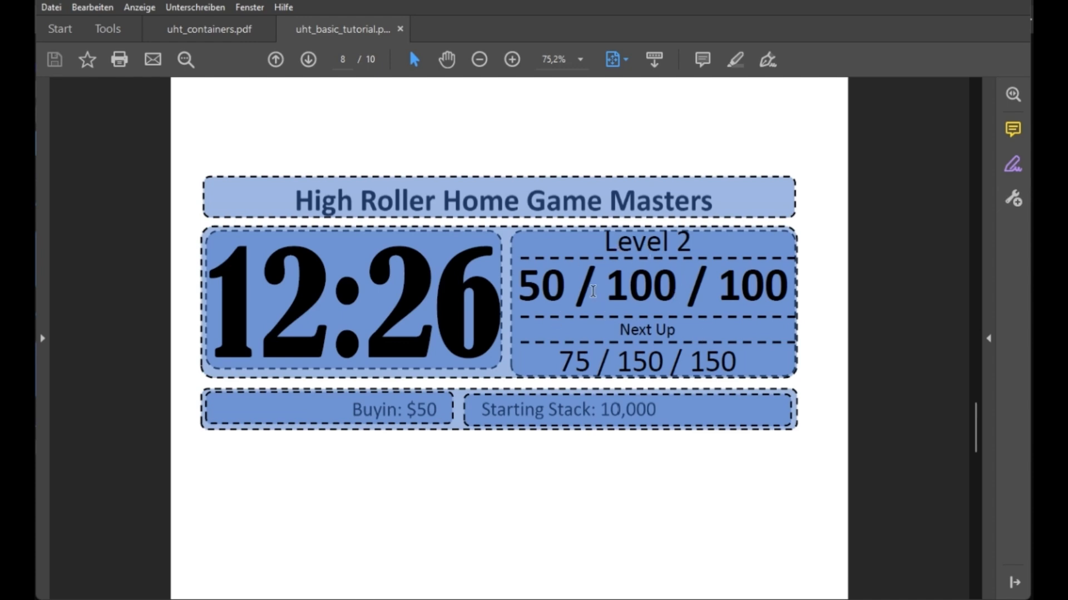
scroll(675, 254, down, 1)
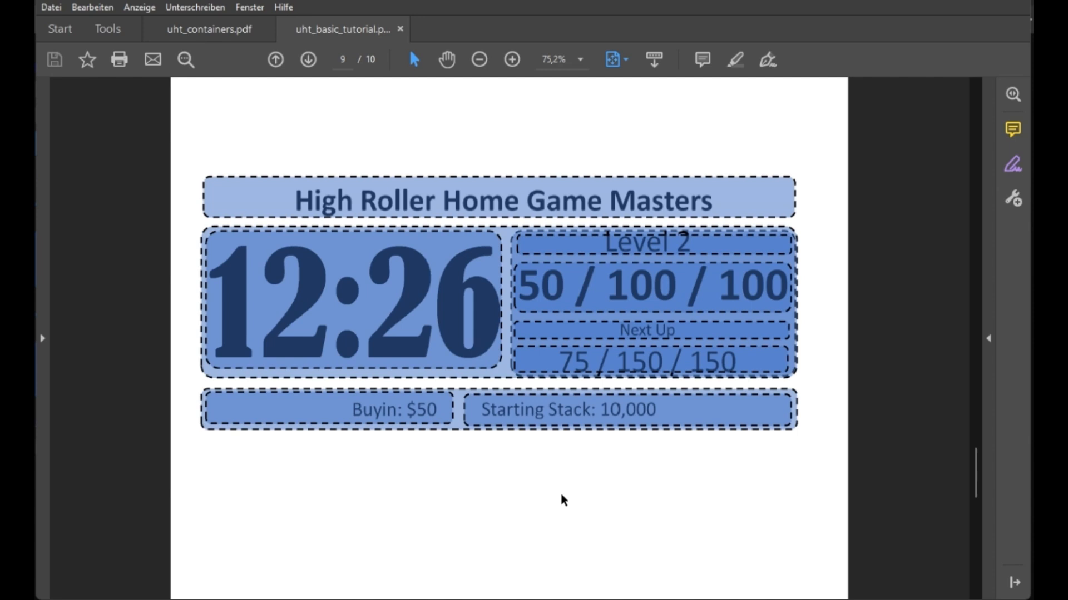
Split the empty design canvas into three stacked row containers.
scroll(562, 496, up, 4)
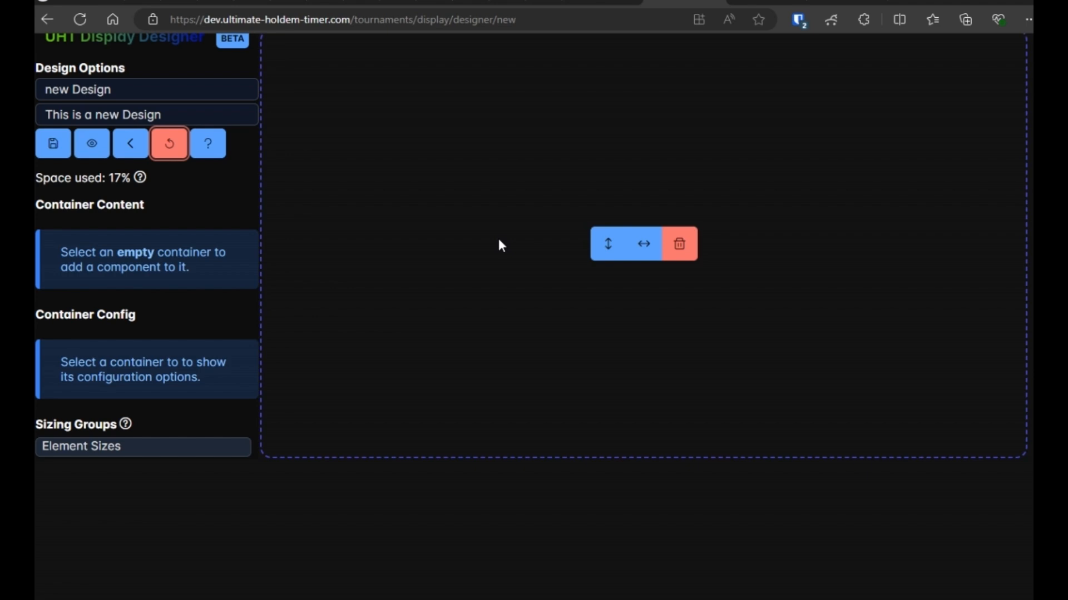
scroll(508, 508, up, 1)
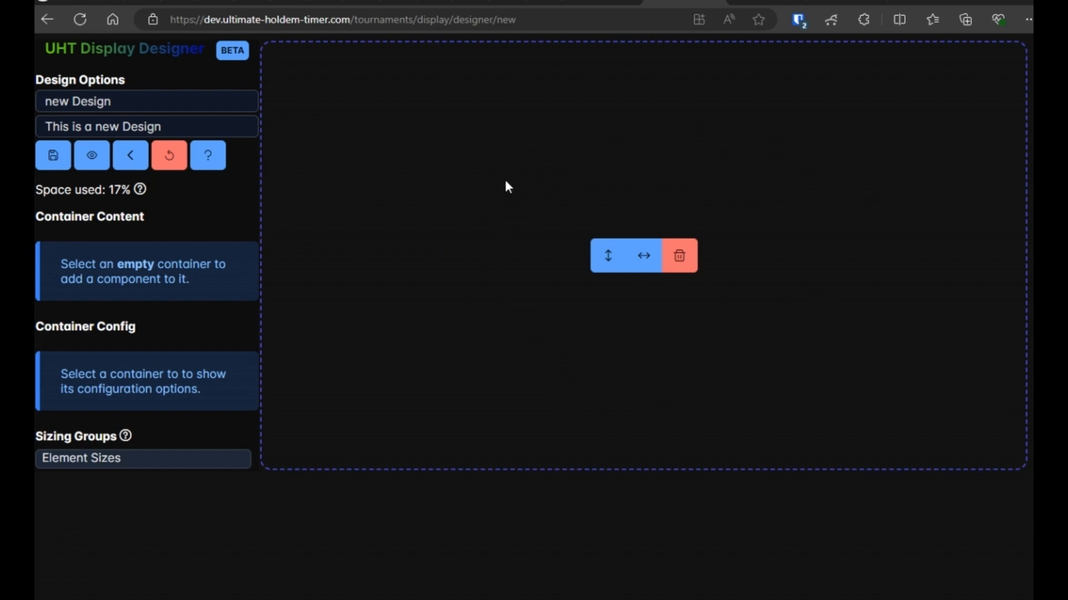
click(608, 257)
click(643, 464)
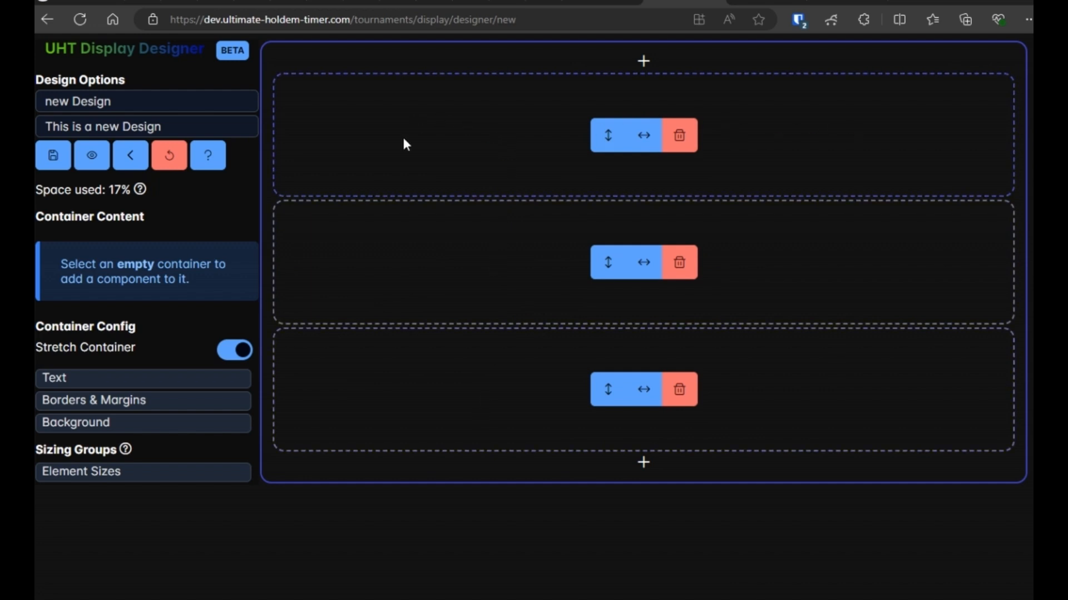
Split the middle row and the bottom row each into two side-by-side containers.
click(507, 261)
scroll(542, 383, down, 3)
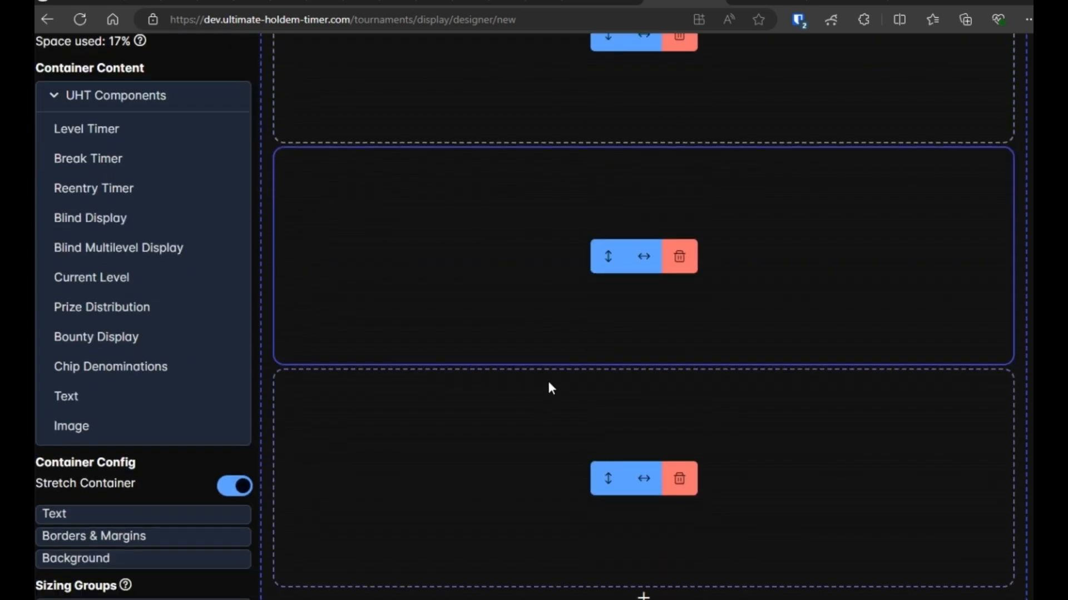
click(643, 262)
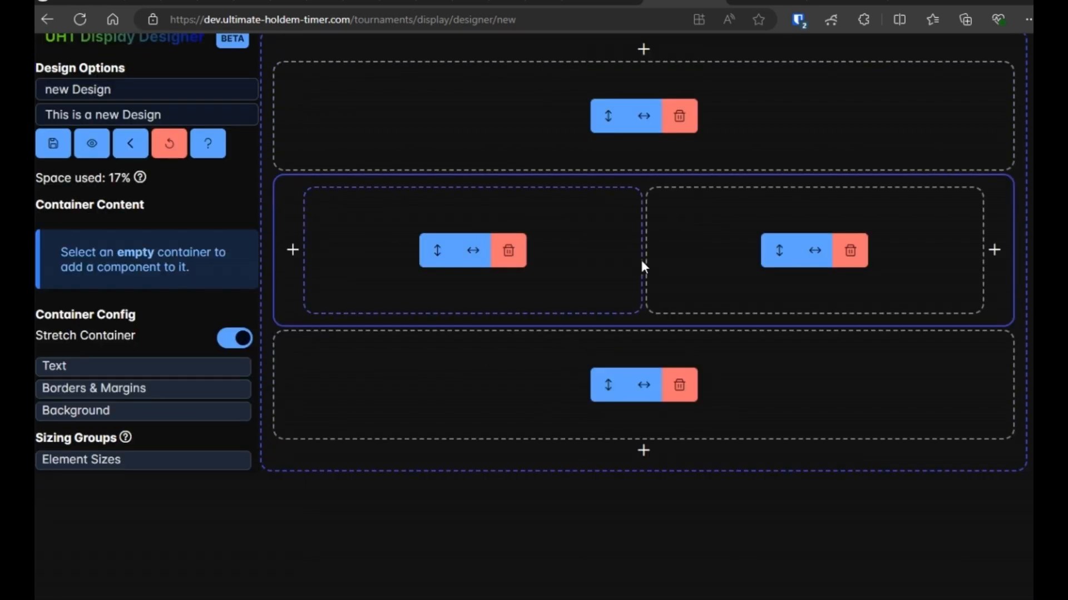
click(443, 383)
click(637, 492)
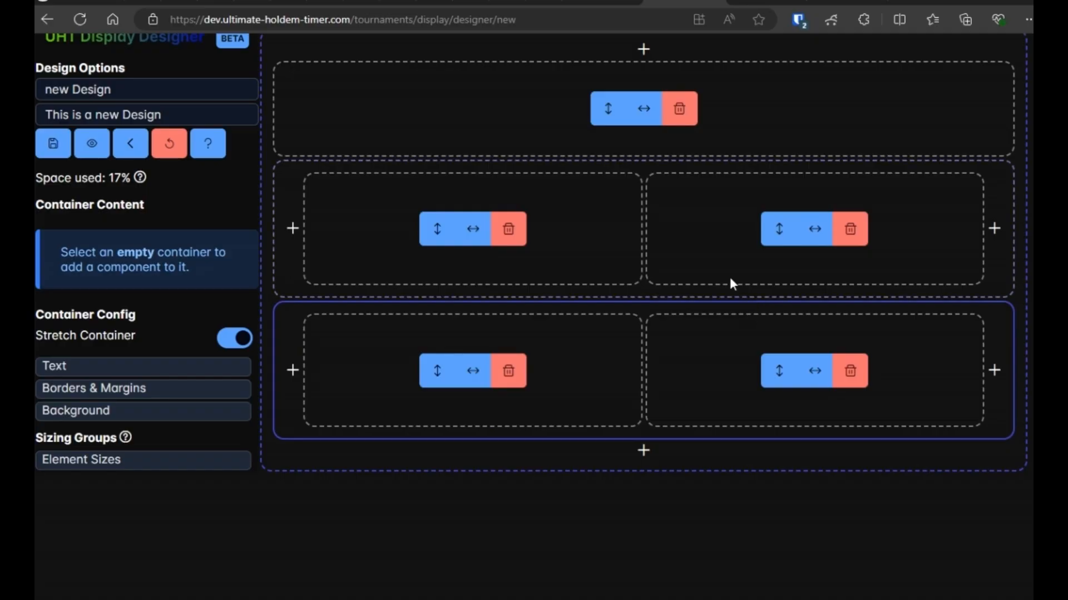
Split the middle row's right container into four stacked containers.
click(689, 217)
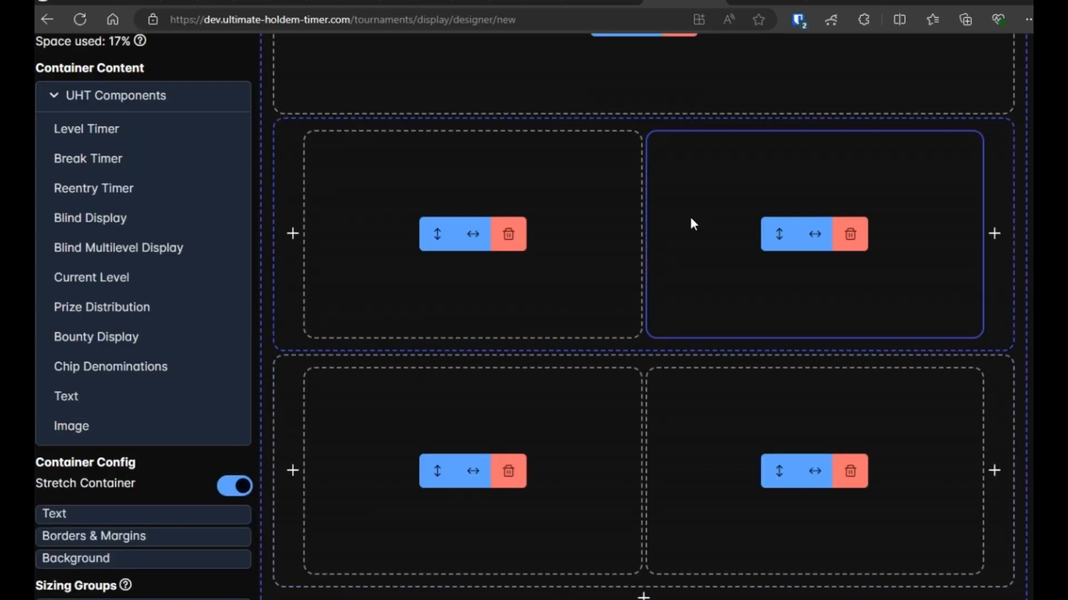
click(779, 235)
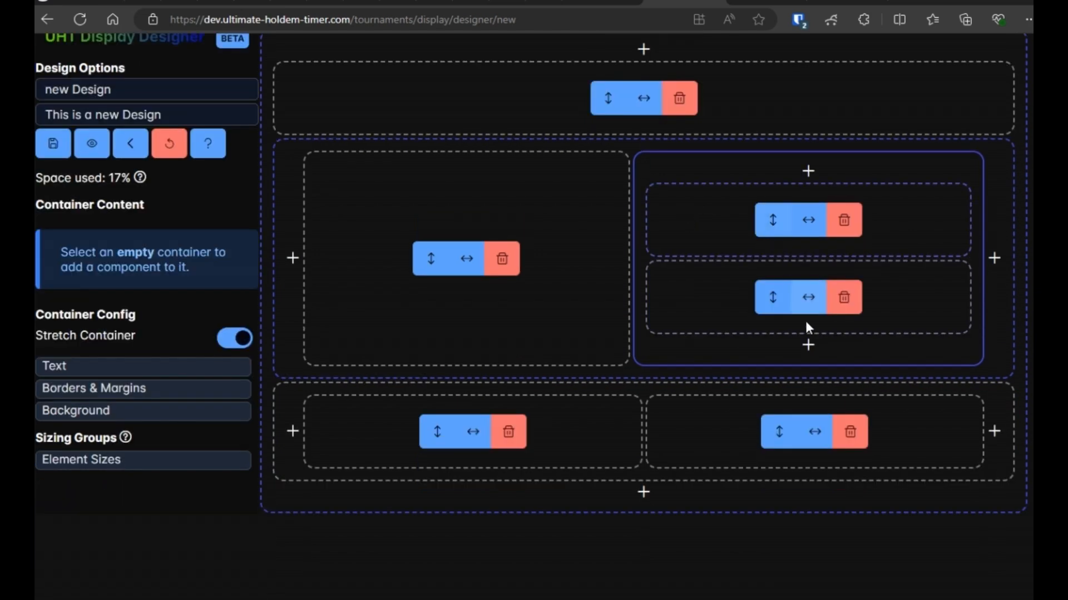
click(807, 345)
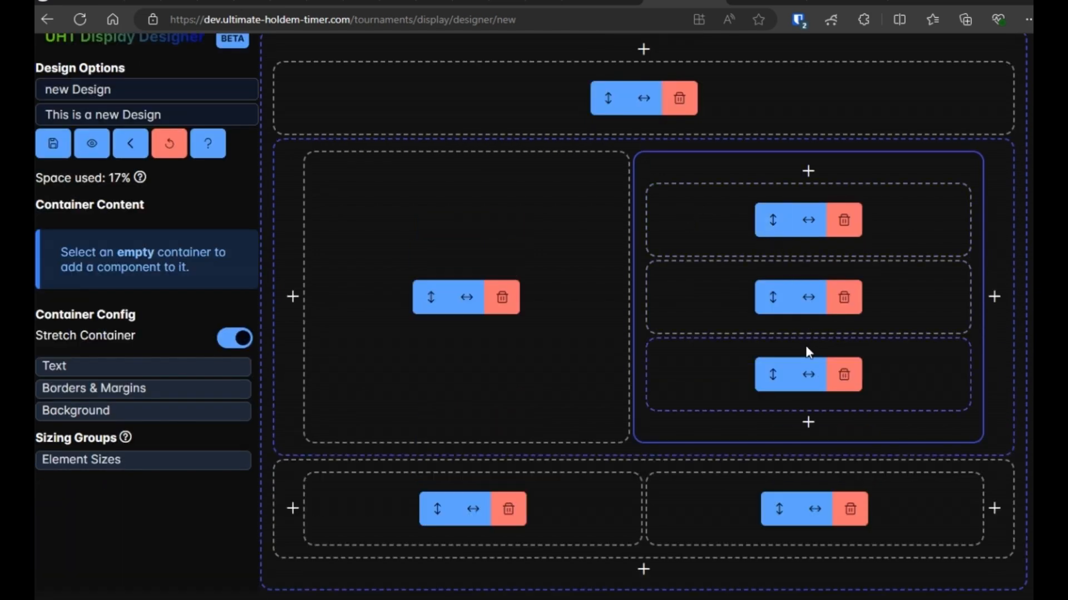
click(808, 423)
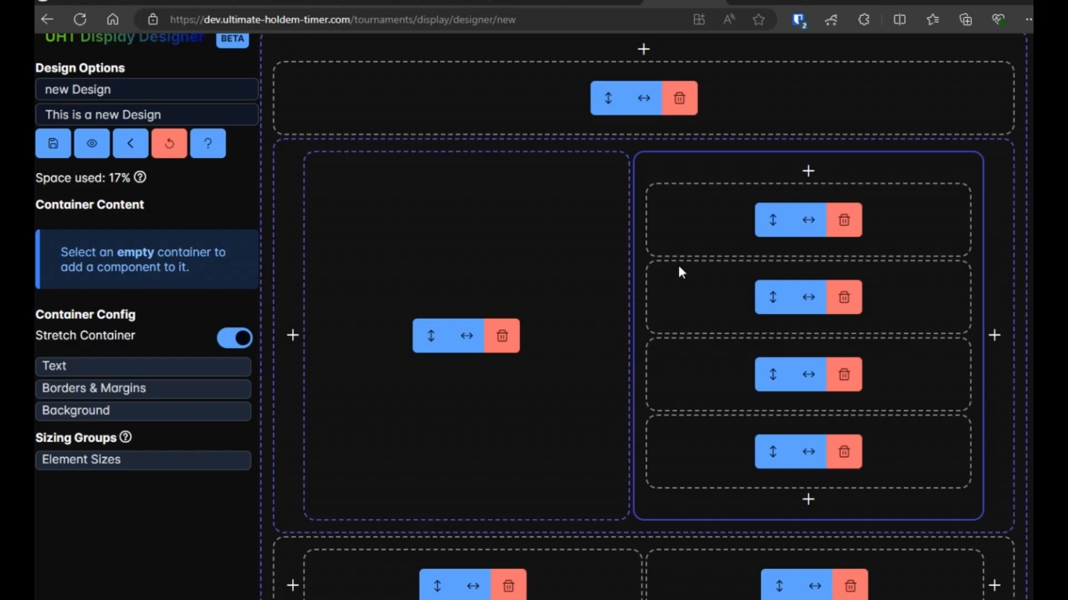
scroll(642, 275, down, 1)
scroll(641, 275, up, 1)
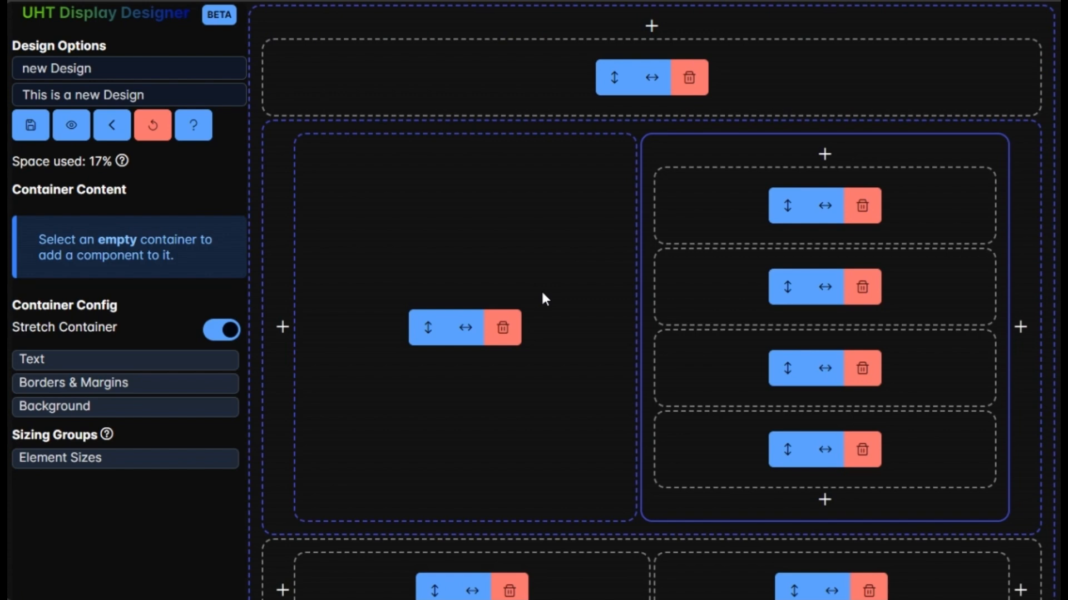
scroll(569, 305, down, 2)
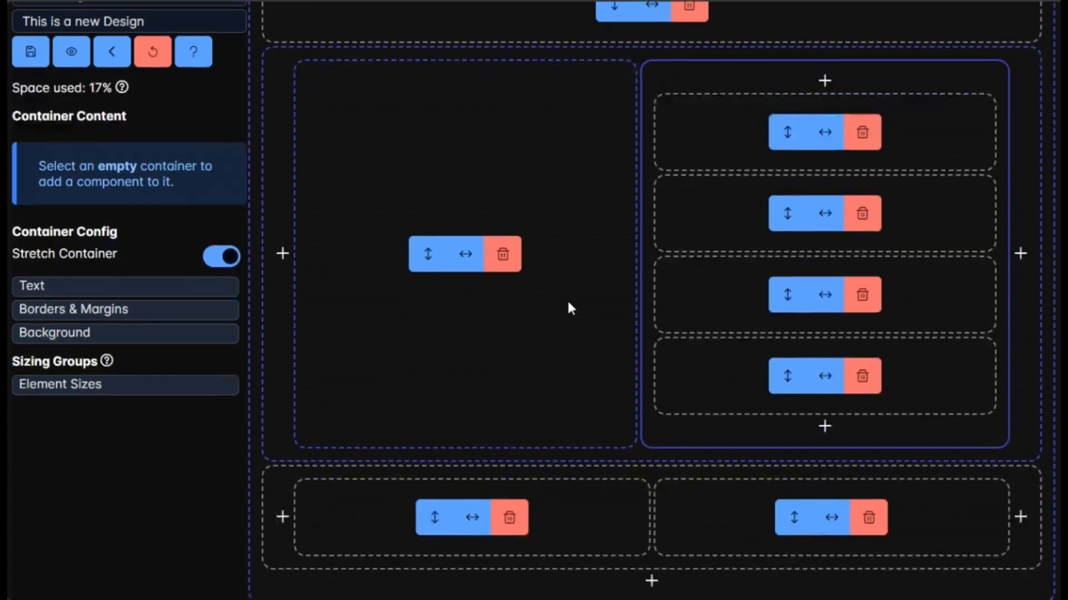
scroll(568, 305, up, 2)
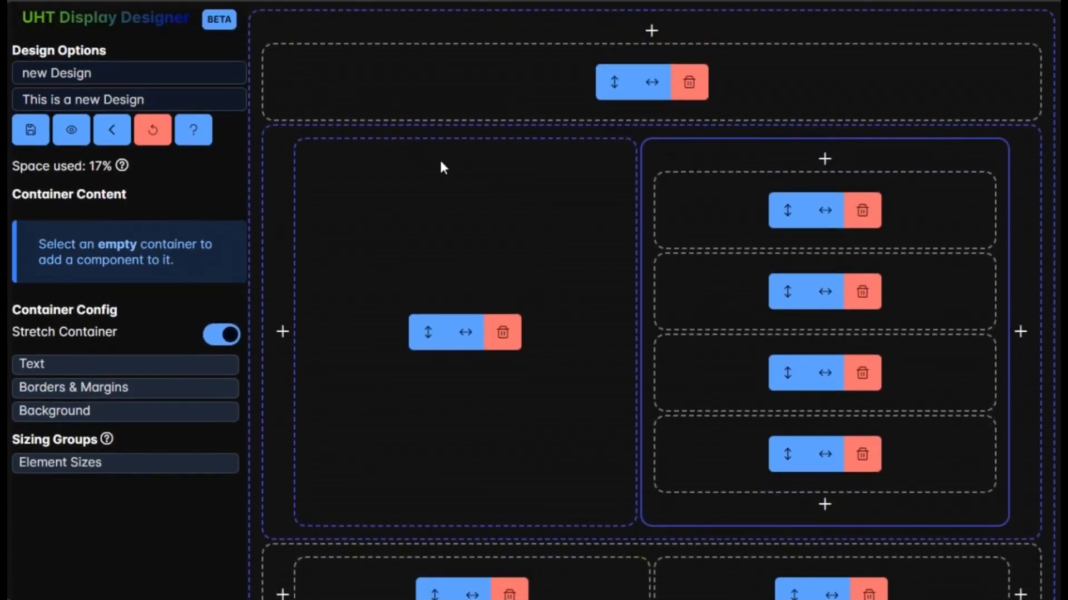
Try placing a Current Level component in the top row, then remove it again.
click(438, 86)
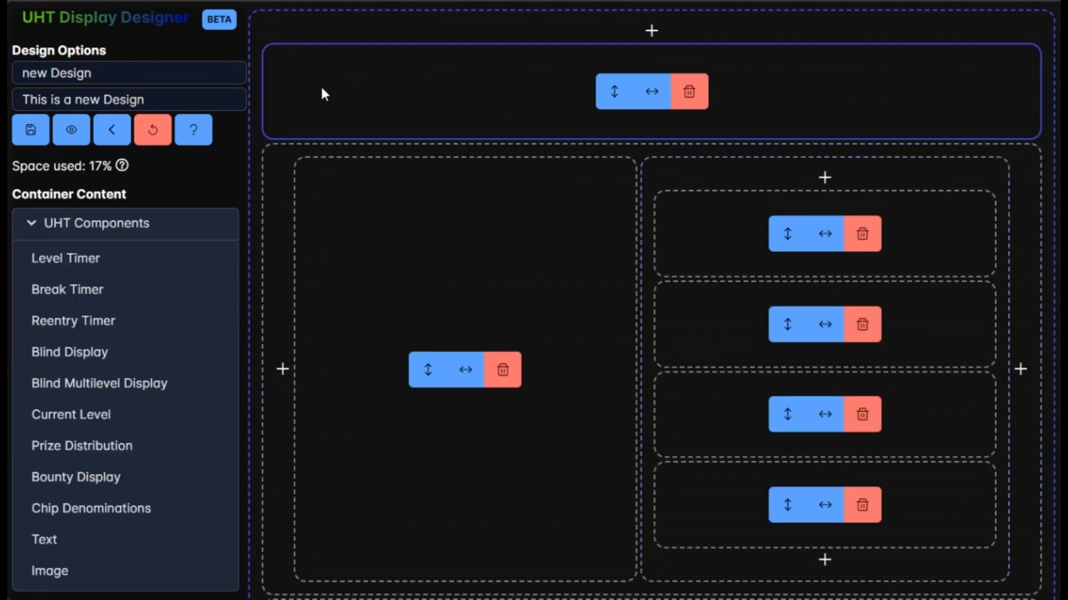
scroll(332, 100, down, 2)
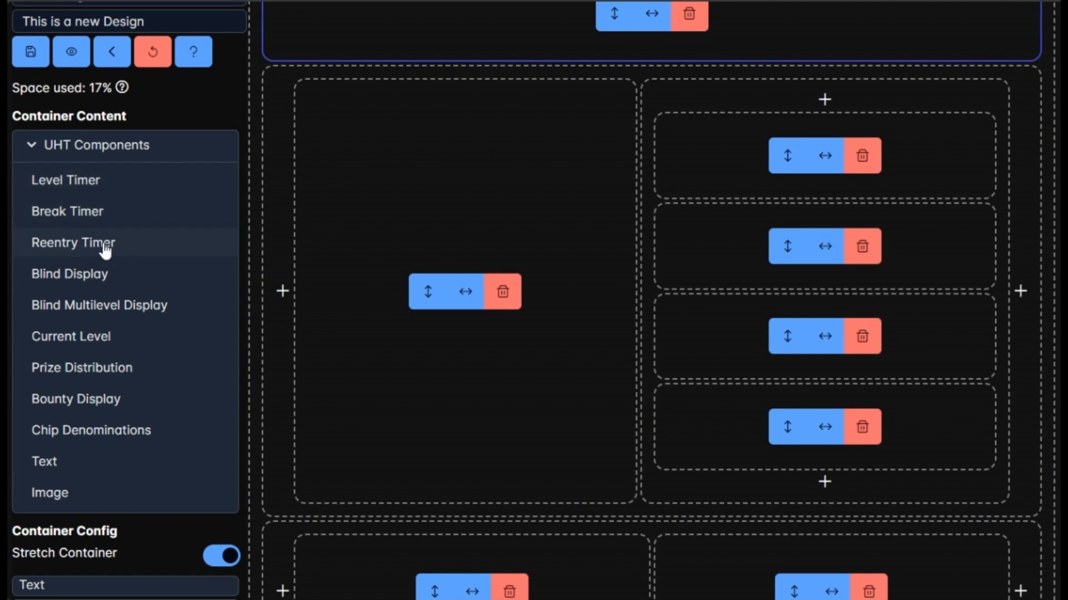
scroll(104, 292, up, 2)
scroll(112, 338, down, 2)
click(88, 337)
scroll(173, 331, up, 2)
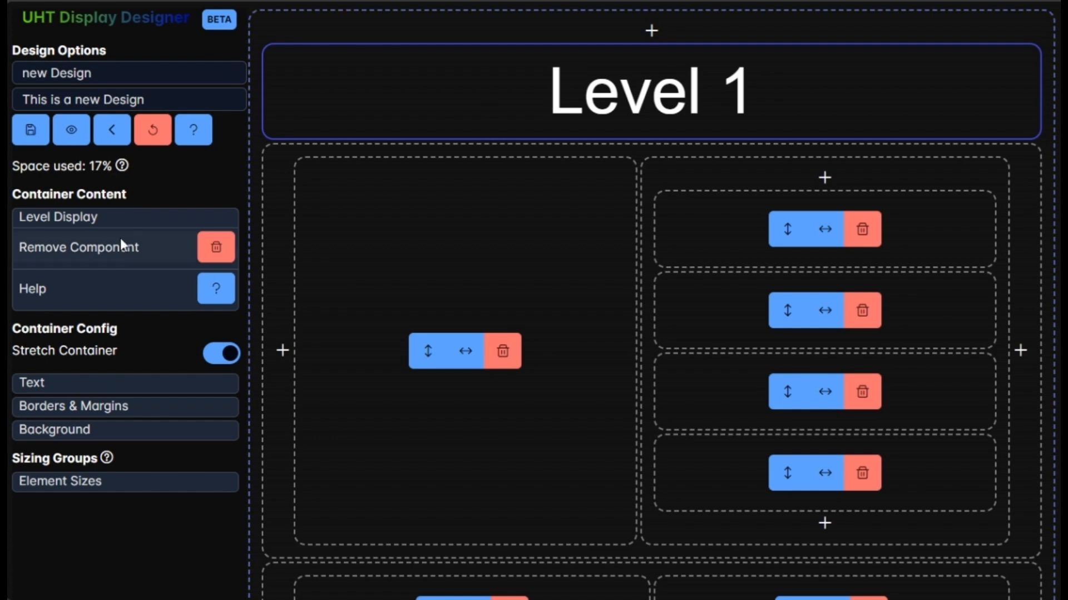
click(215, 247)
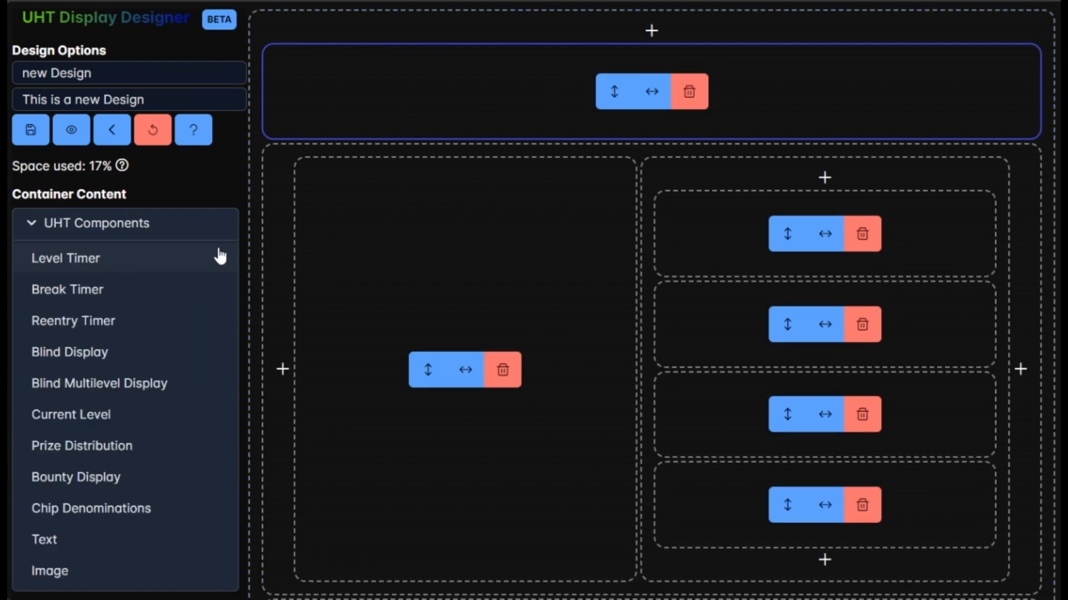
Place a Text component in the top row and open its content editor.
scroll(216, 240, down, 1)
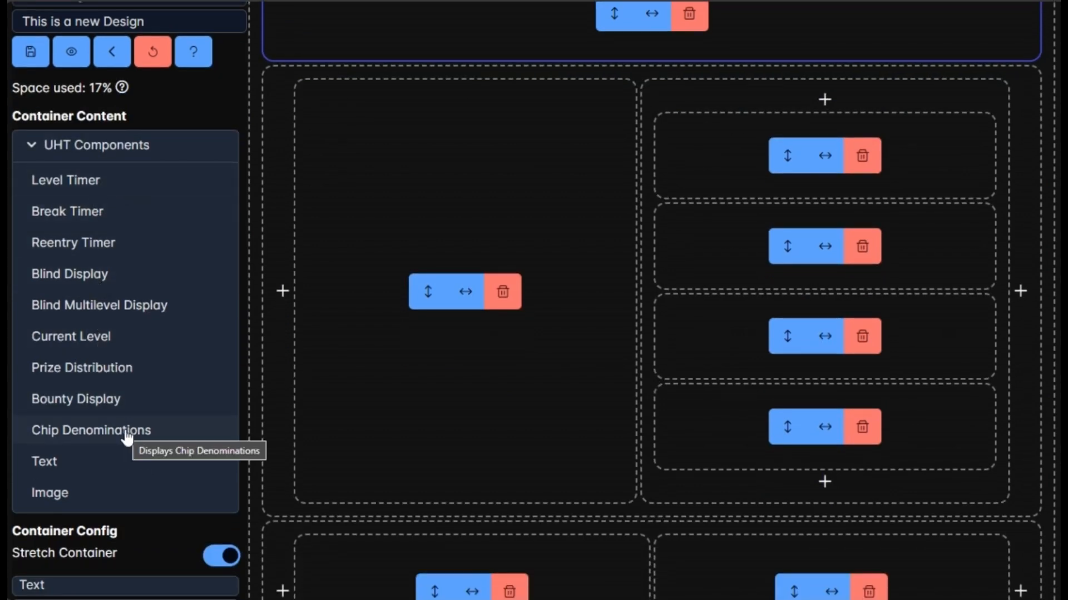
click(52, 467)
scroll(306, 400, up, 1)
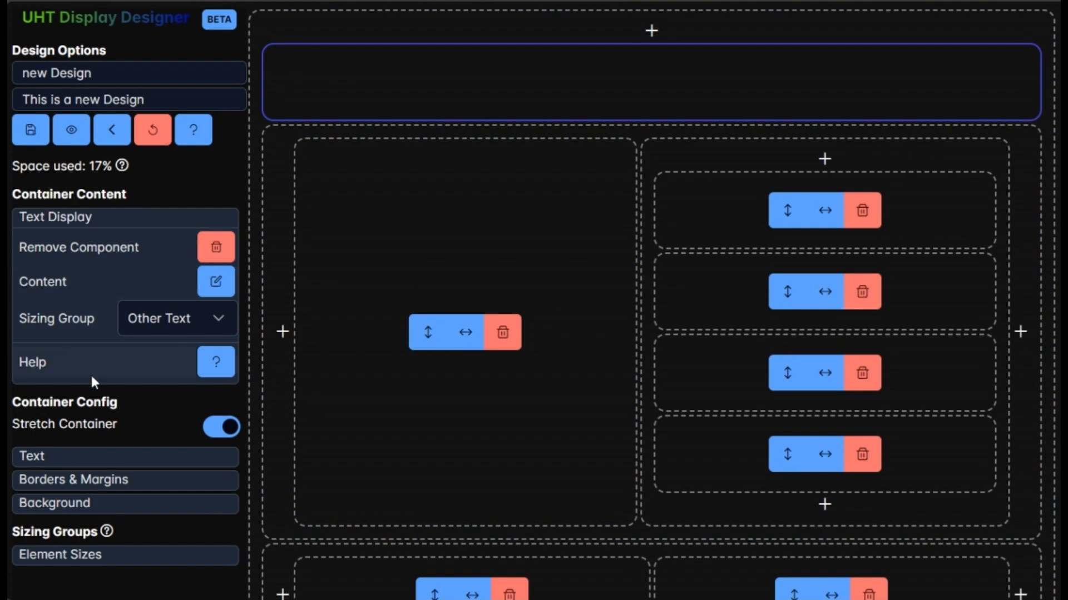
click(215, 281)
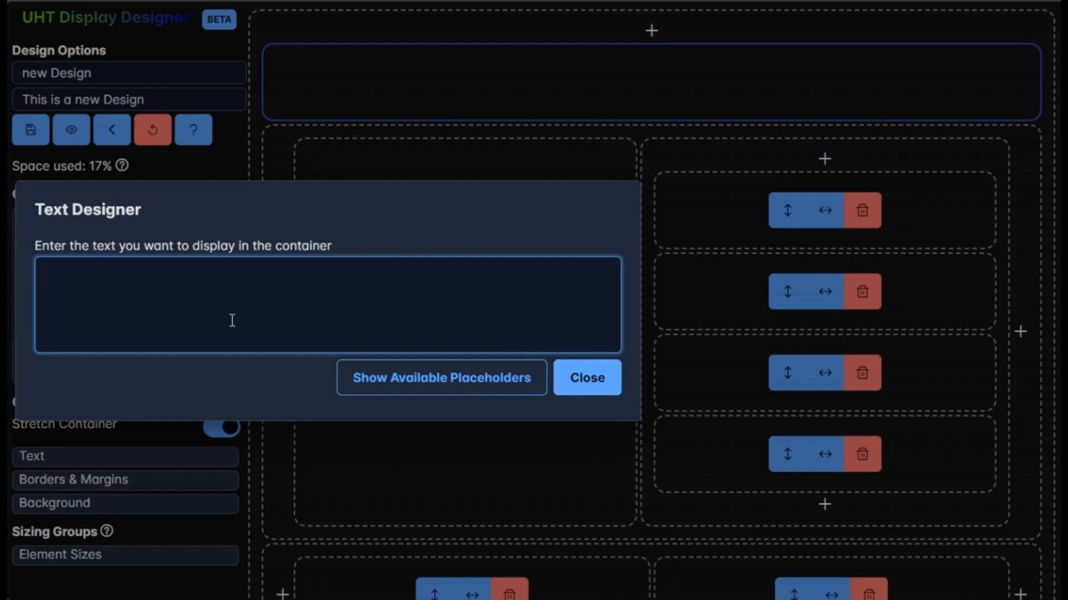
Enter 'Tournament Name' as the top row's text.
text(Tournam)
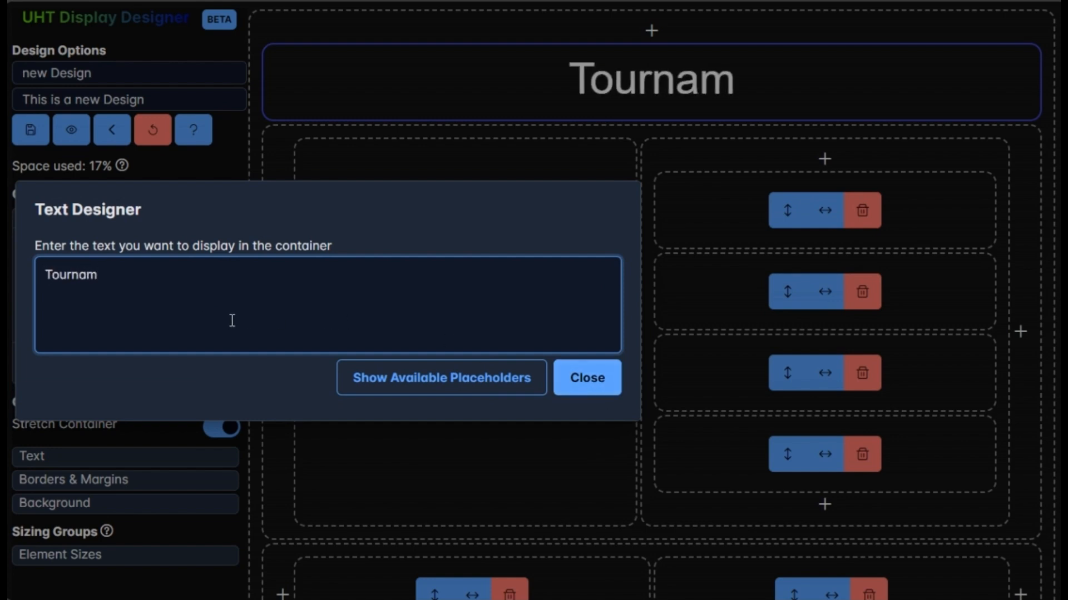
text(ent Namy)
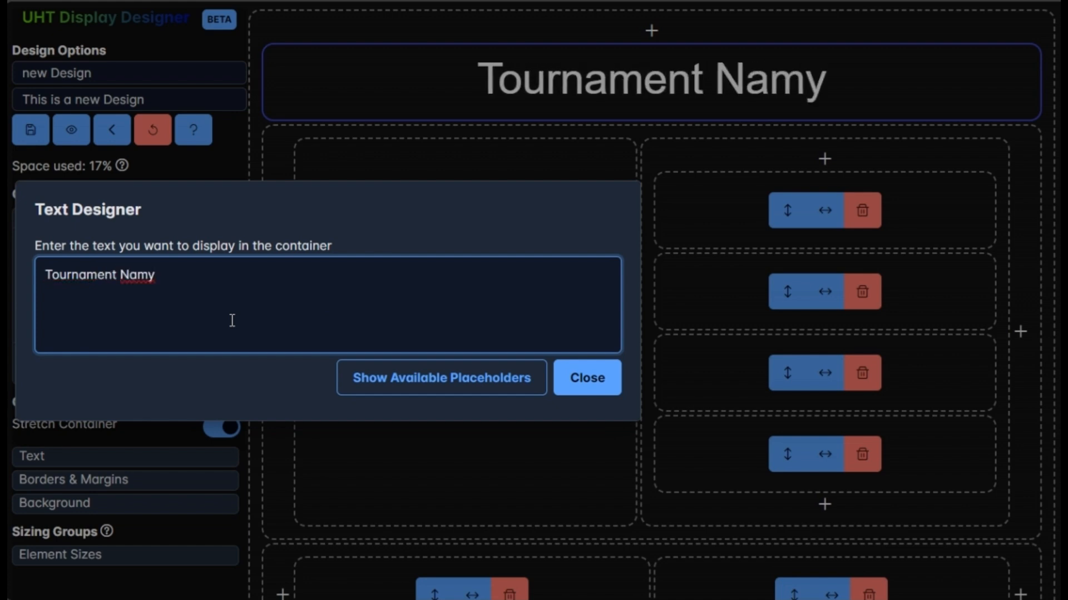
key(BackSpace)
text(e)
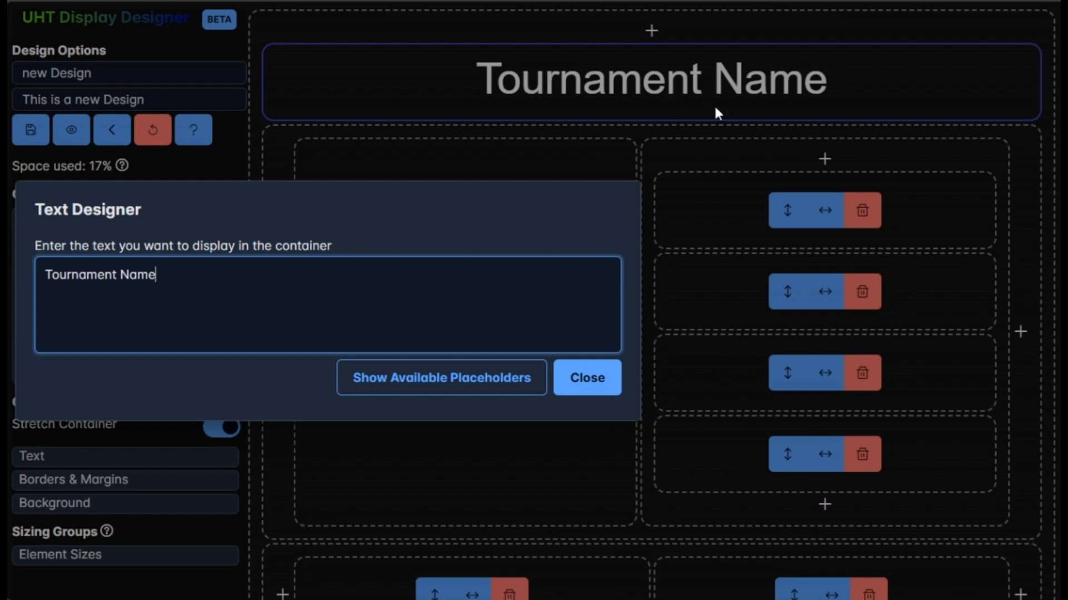
Clear the top row's text and copy the tournament_name placeholder after searching the placeholder list for 'name'.
drag(207, 285, 51, 281)
key(BackSpace)
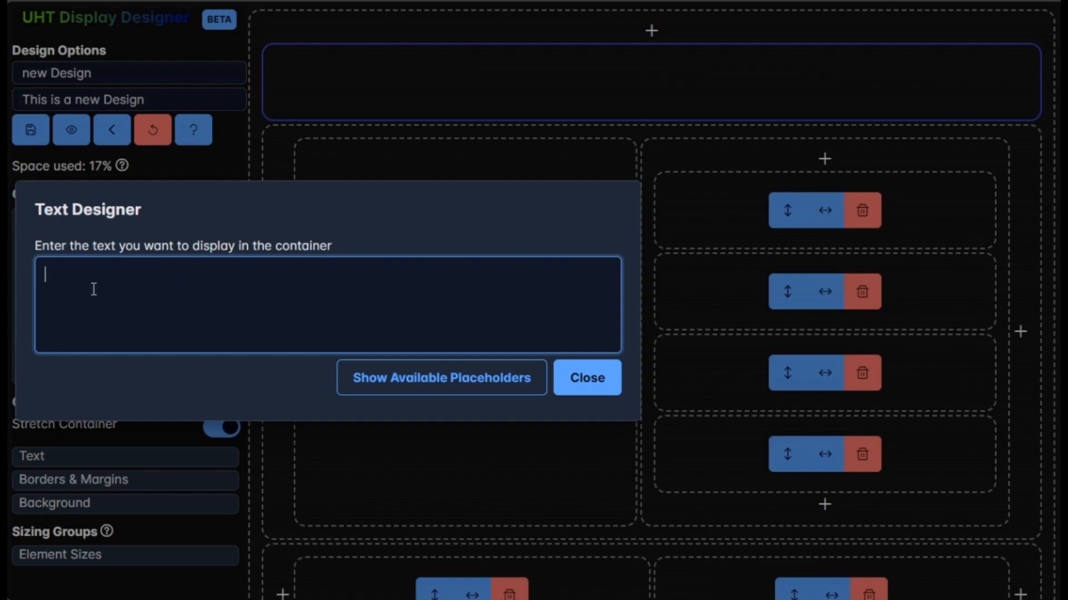
click(427, 389)
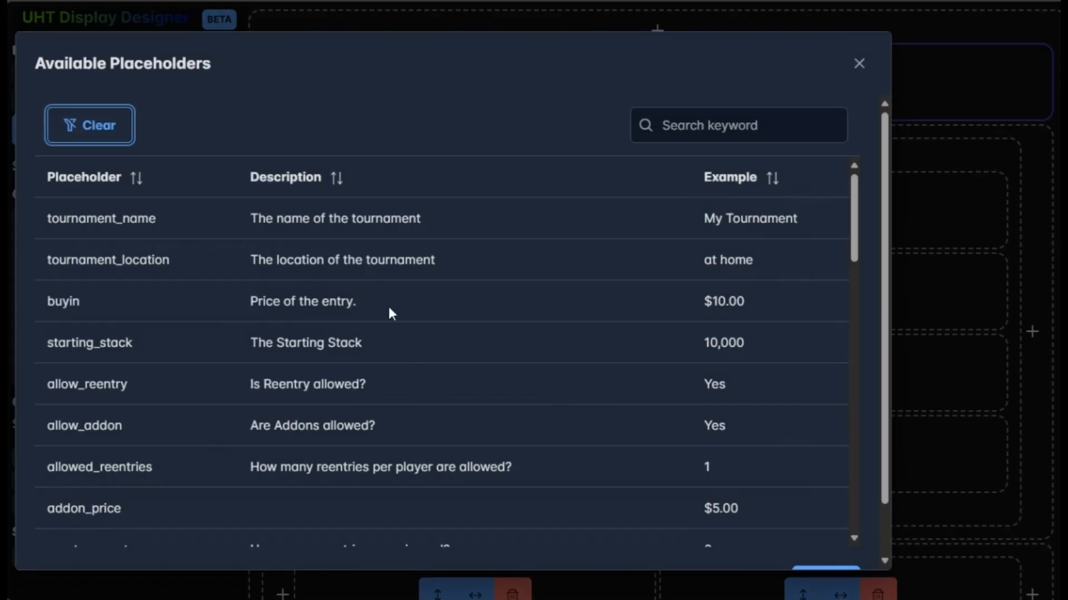
scroll(426, 367, down, 10)
scroll(426, 367, down, 5)
scroll(426, 369, up, 15)
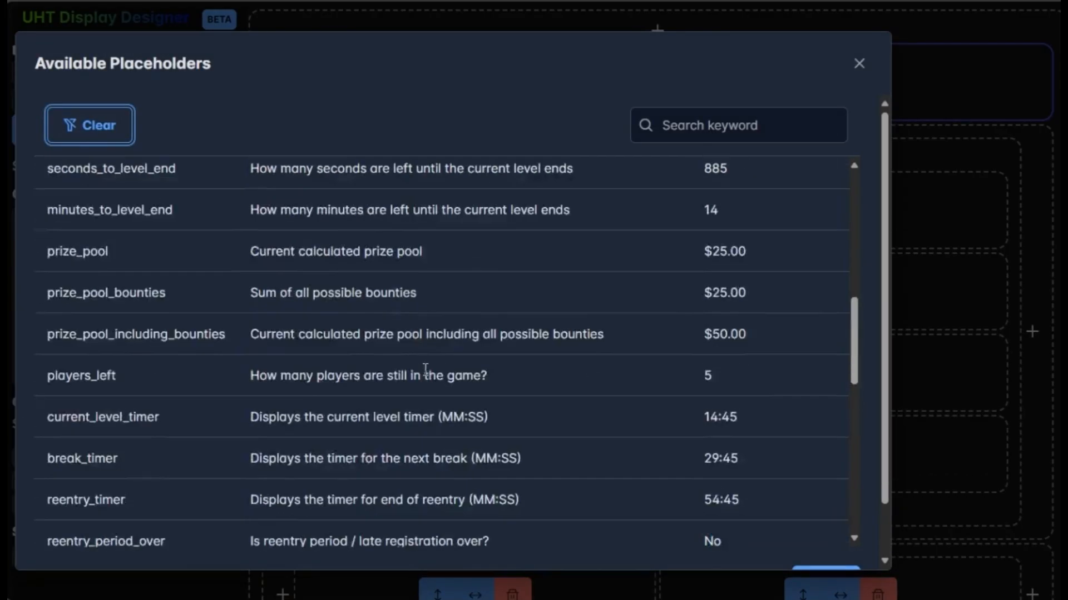
click(708, 125)
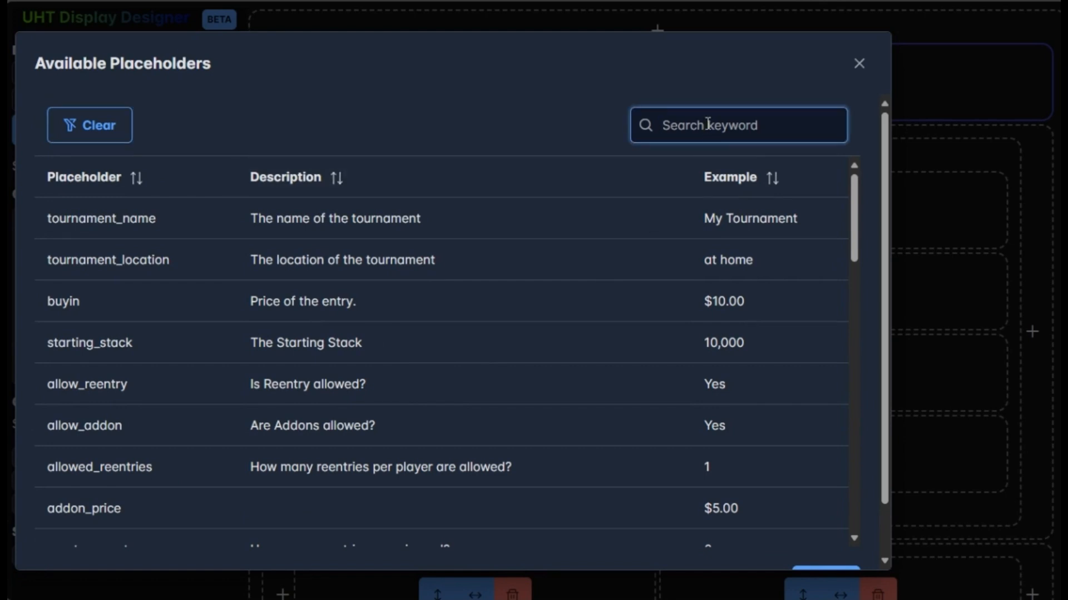
text(name)
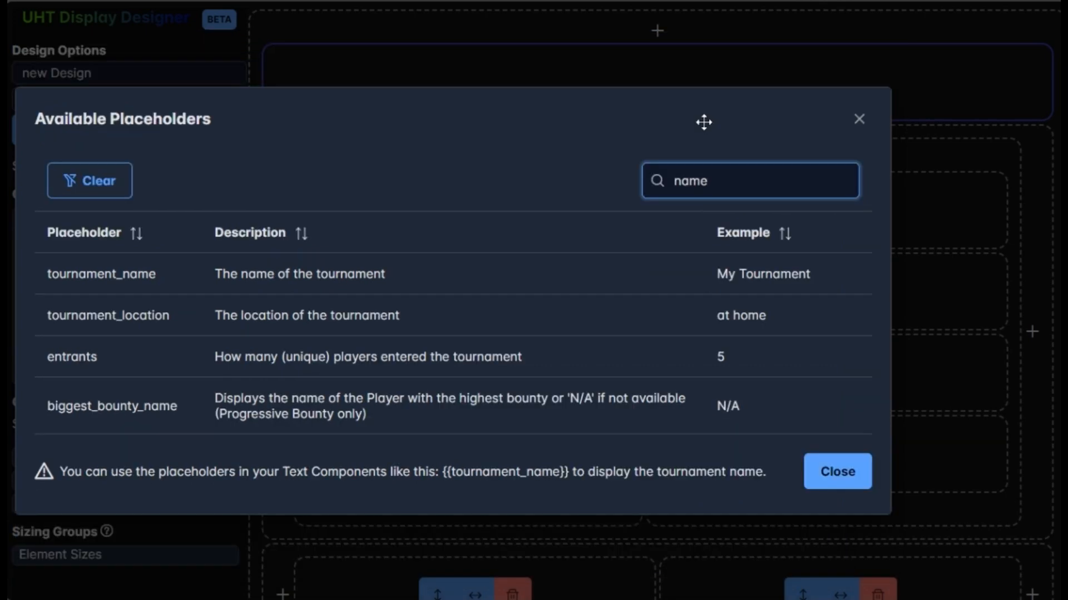
click(114, 273)
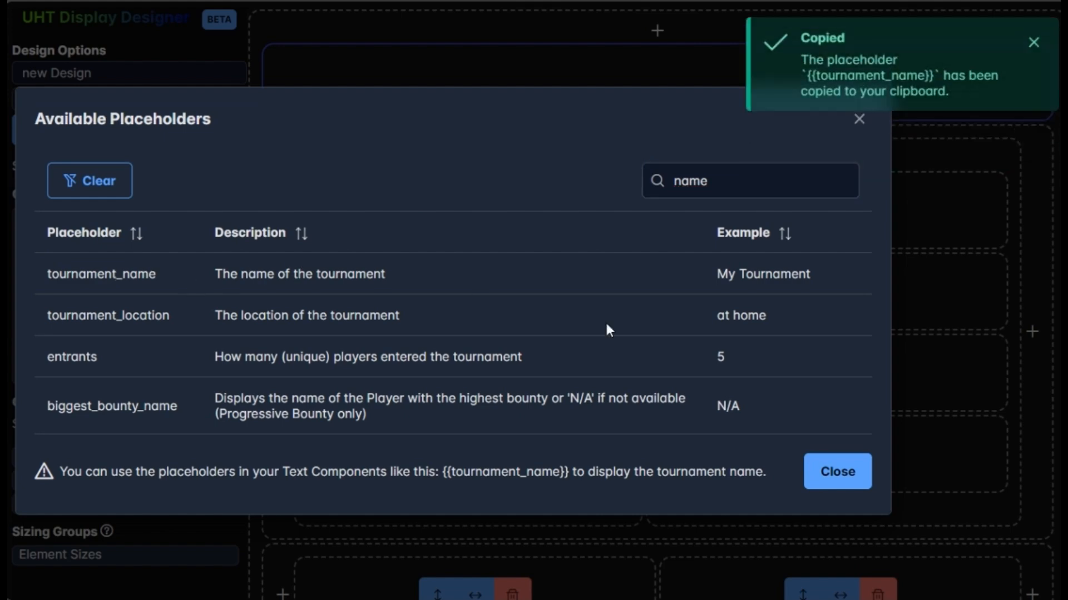
click(823, 471)
Paste the {{tournament_name}} placeholder as the top row's text and close the text editor.
click(150, 295)
right_click(158, 307)
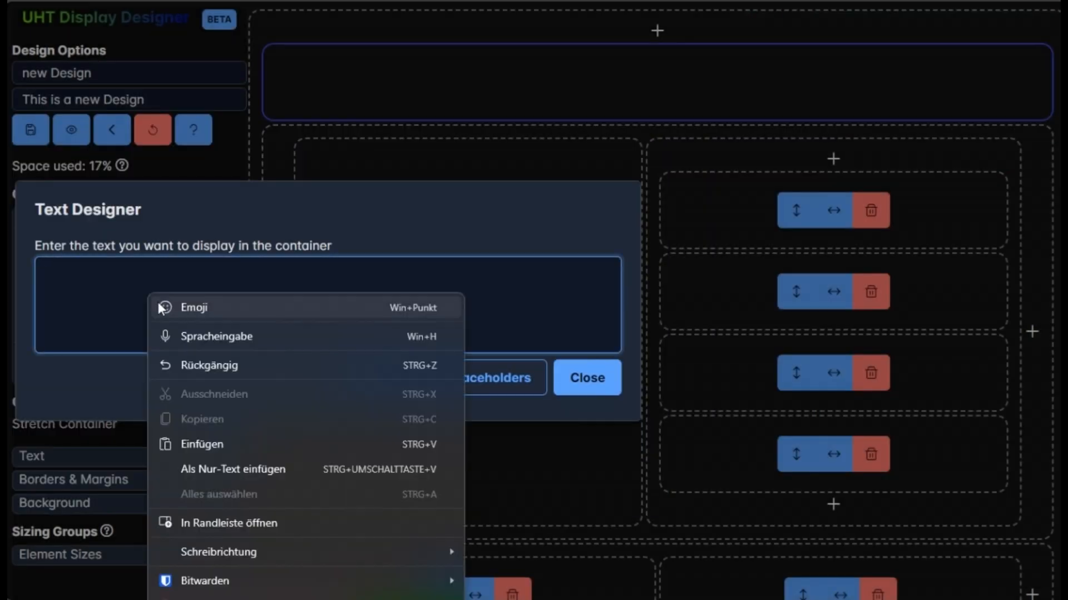
click(206, 443)
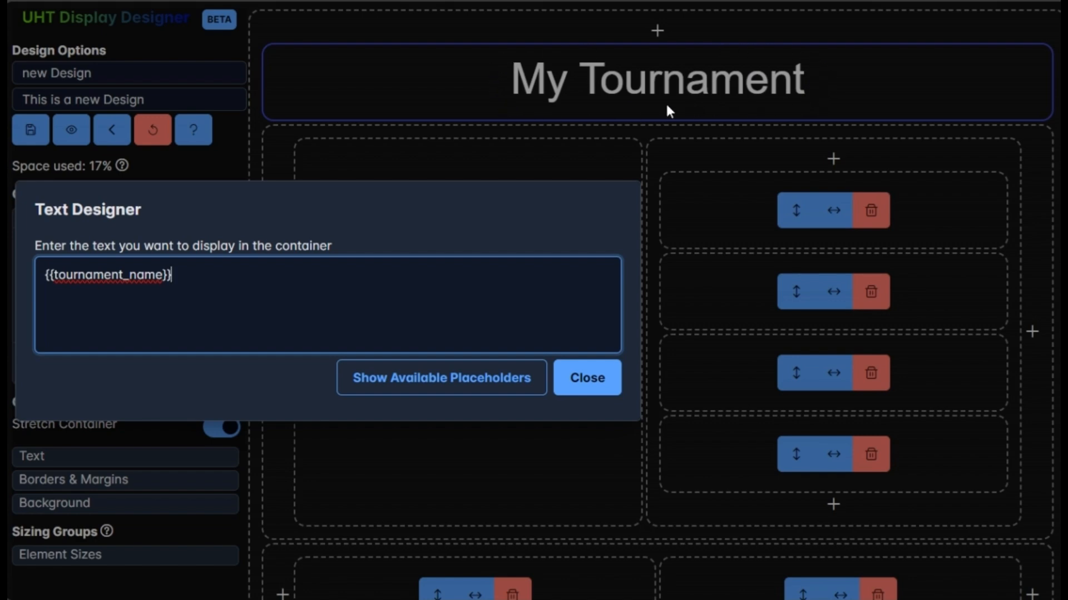
click(602, 374)
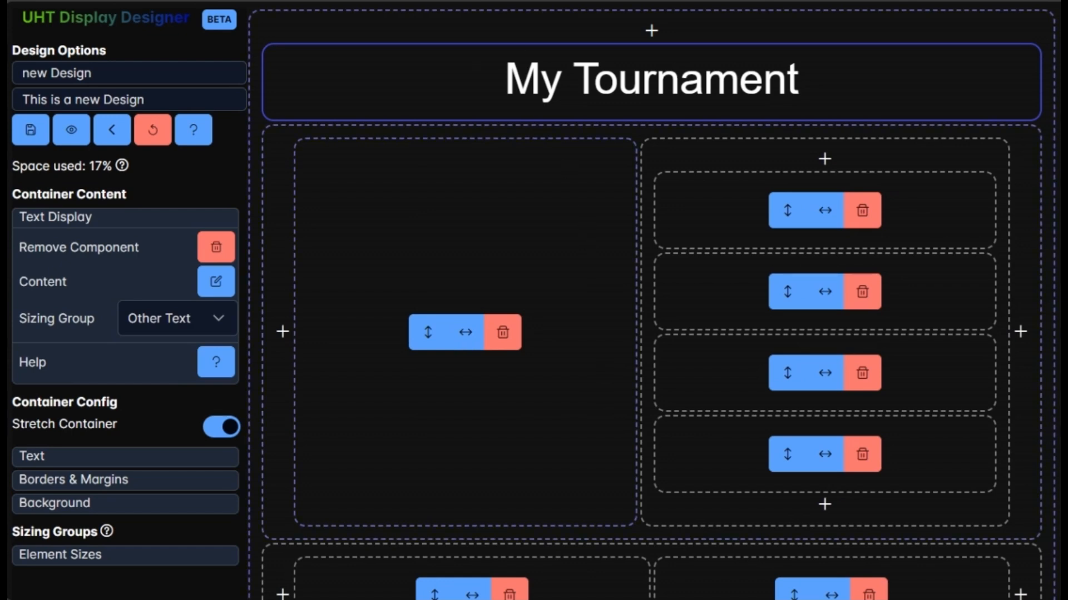
Place a Level Timer component in the middle row's large left container.
click(389, 238)
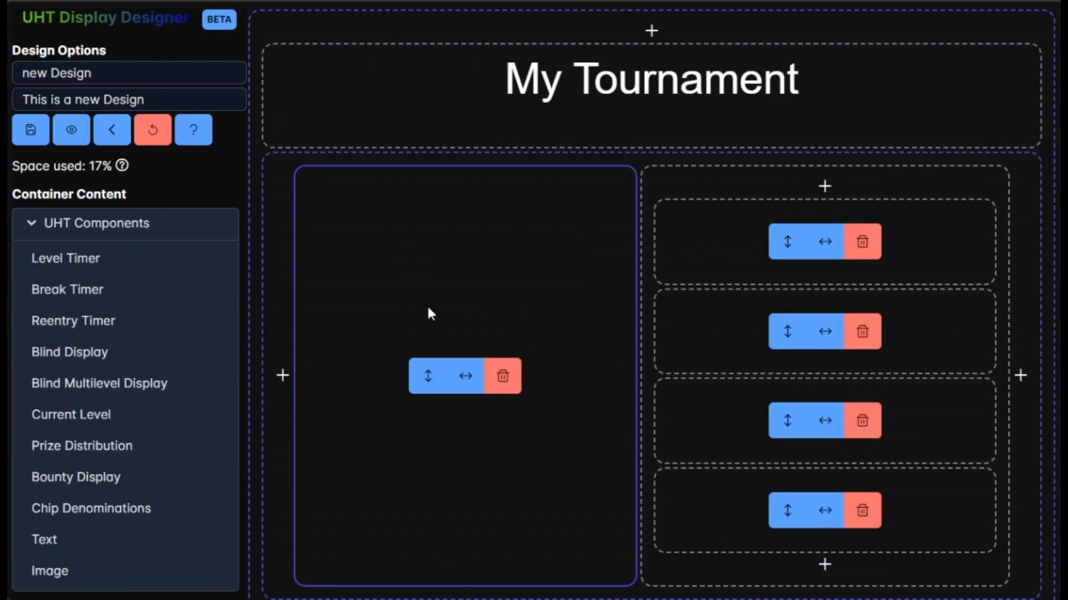
scroll(428, 315, down, 2)
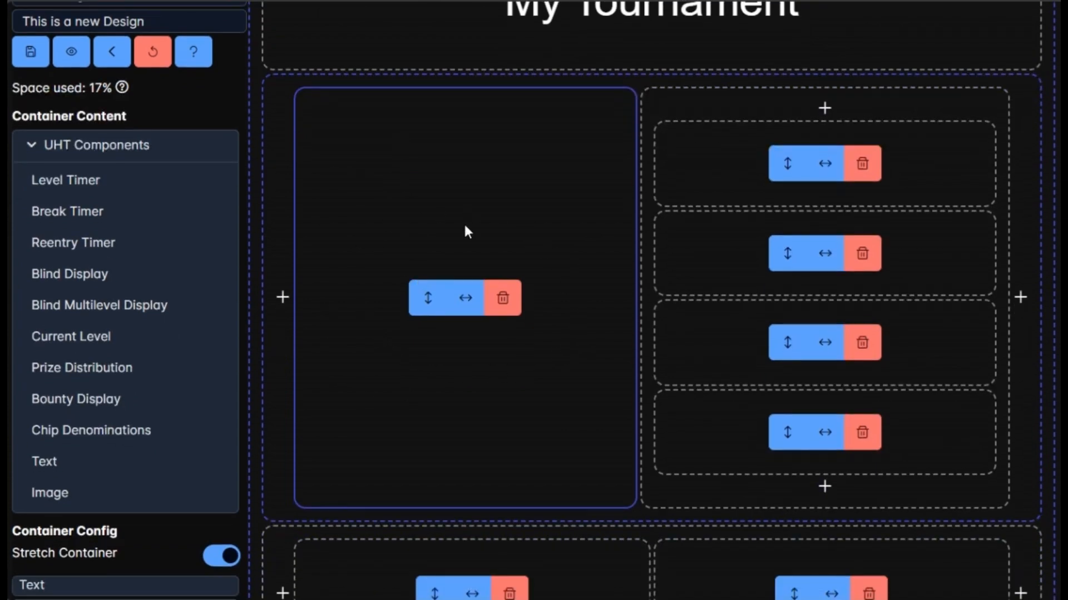
click(74, 192)
scroll(626, 229, up, 2)
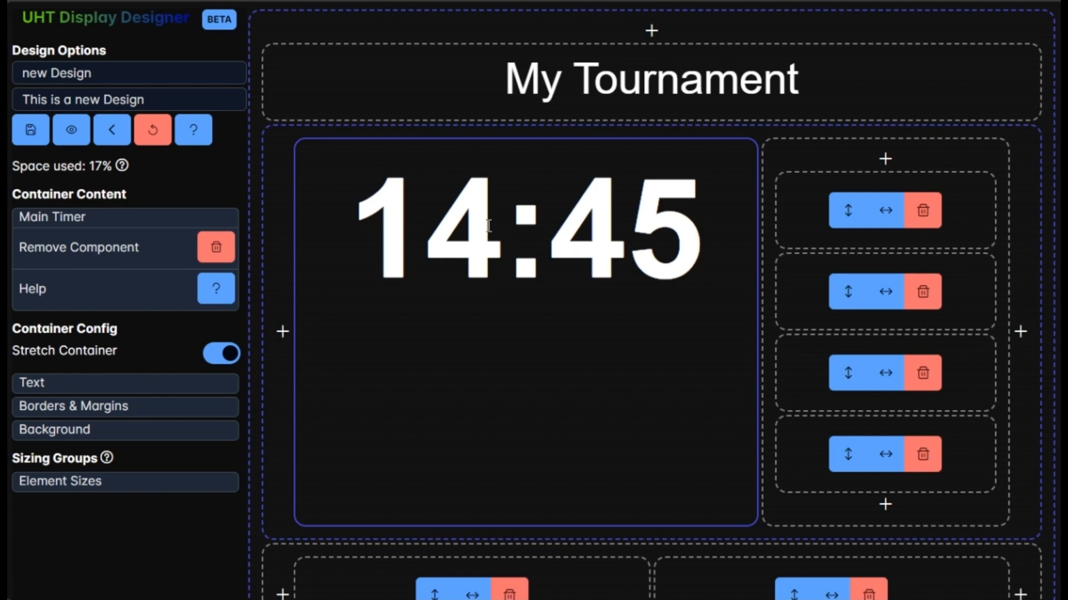
Place a Current Level component in the first stacked container and a Blind Display in the second.
click(806, 202)
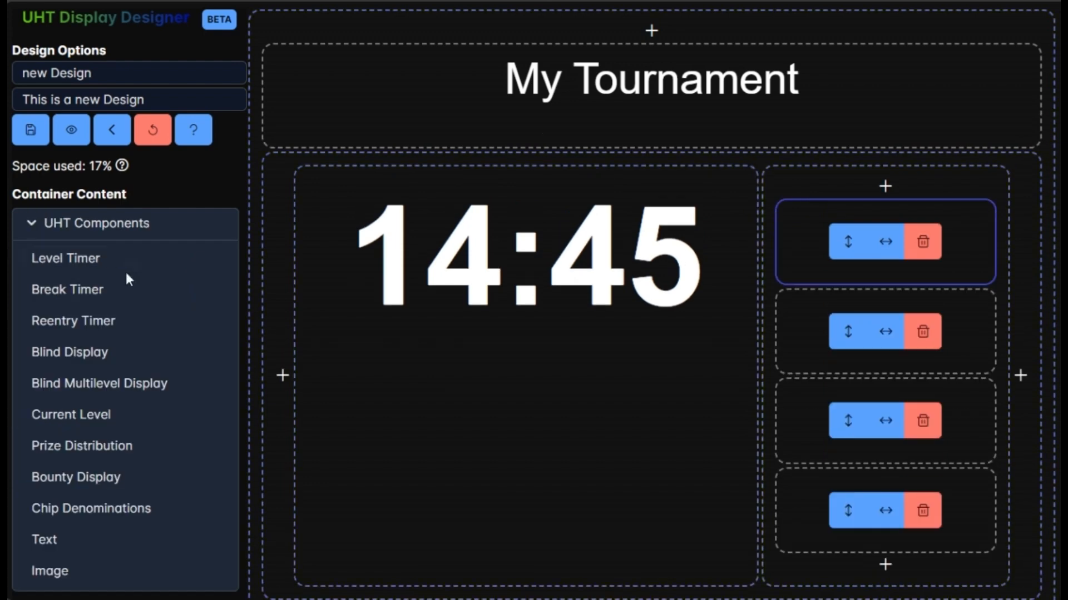
click(88, 418)
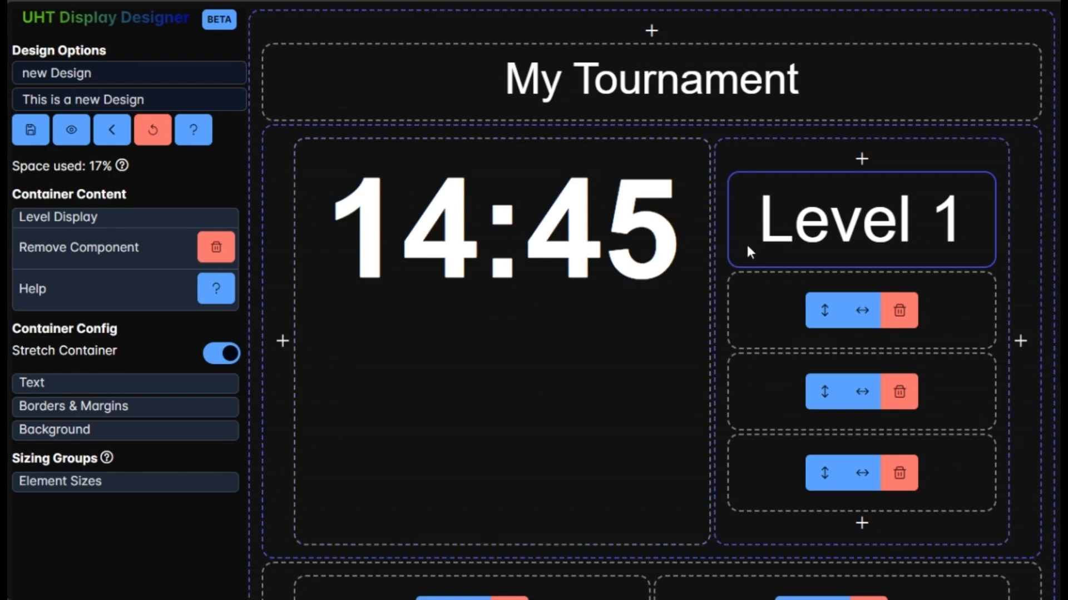
click(760, 301)
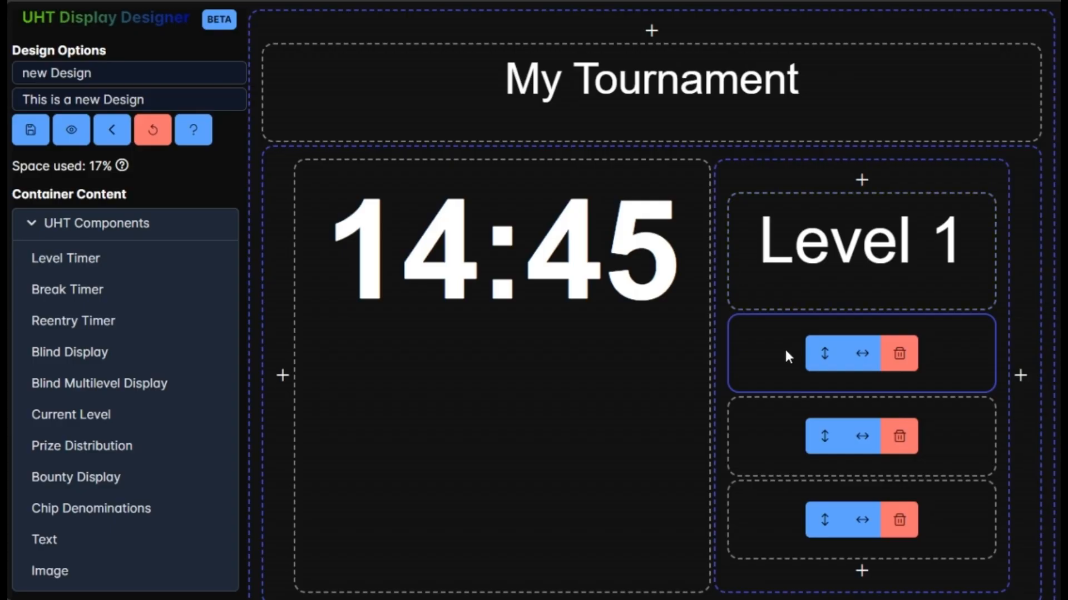
click(784, 347)
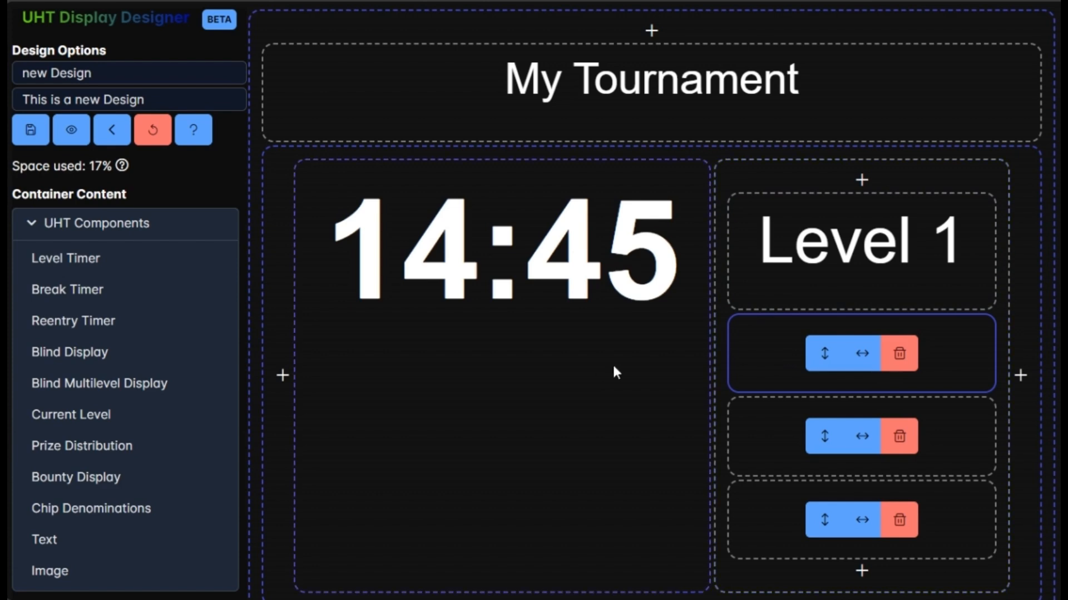
click(72, 366)
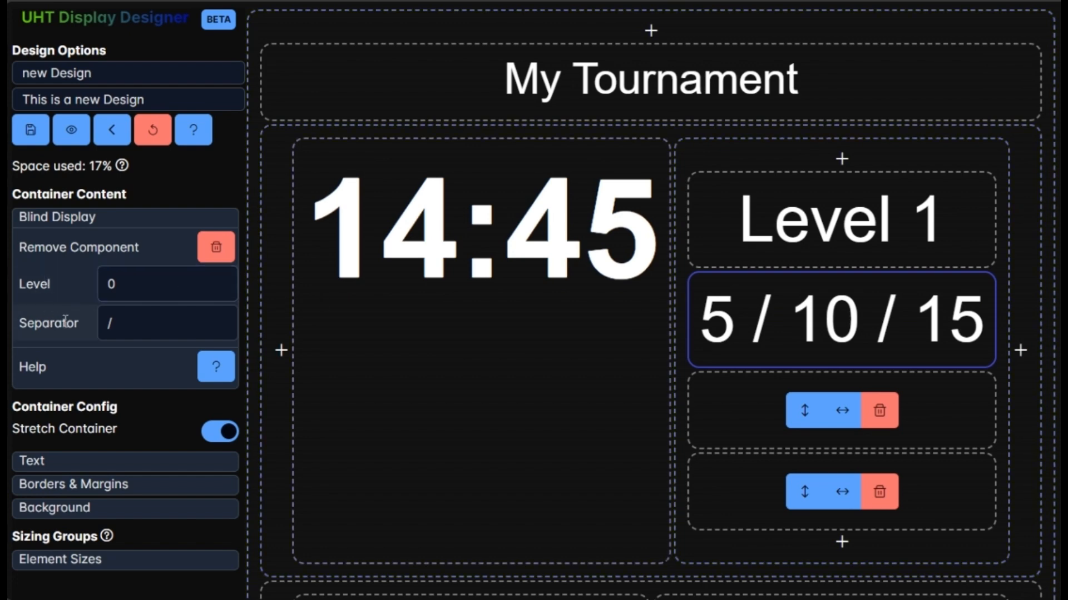
Try a '-' separator for the blind display, then set it back to '/'.
drag(142, 329, 102, 330)
text(-)
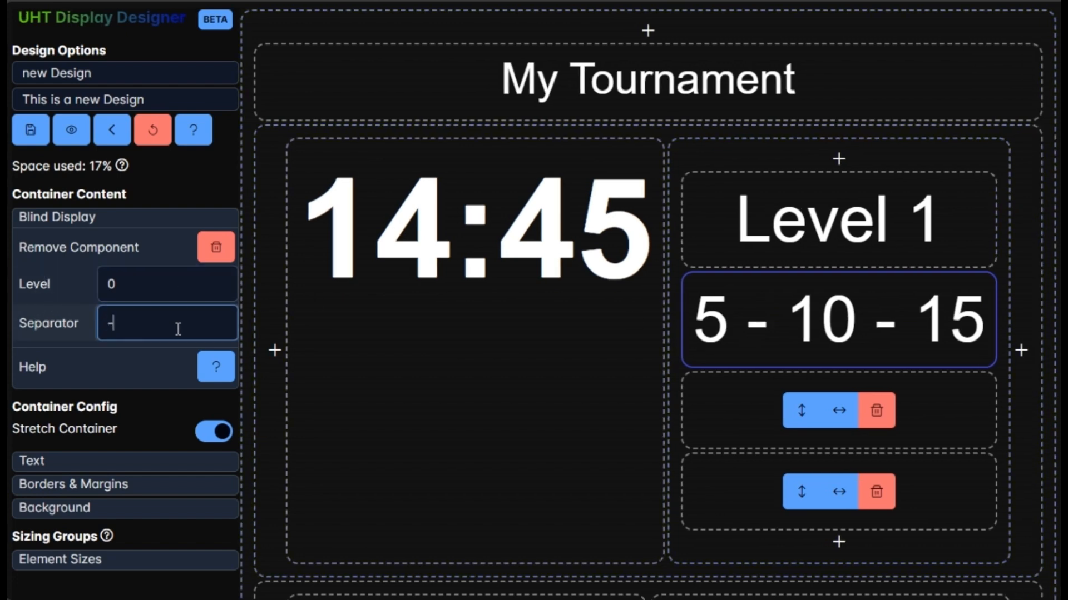
key(BackSpace)
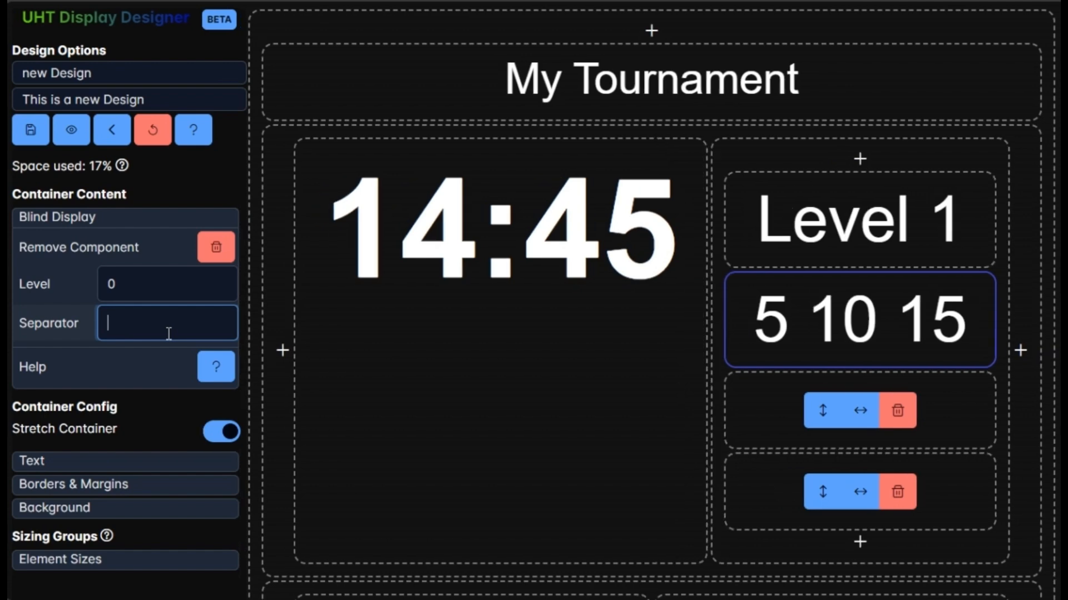
text(/)
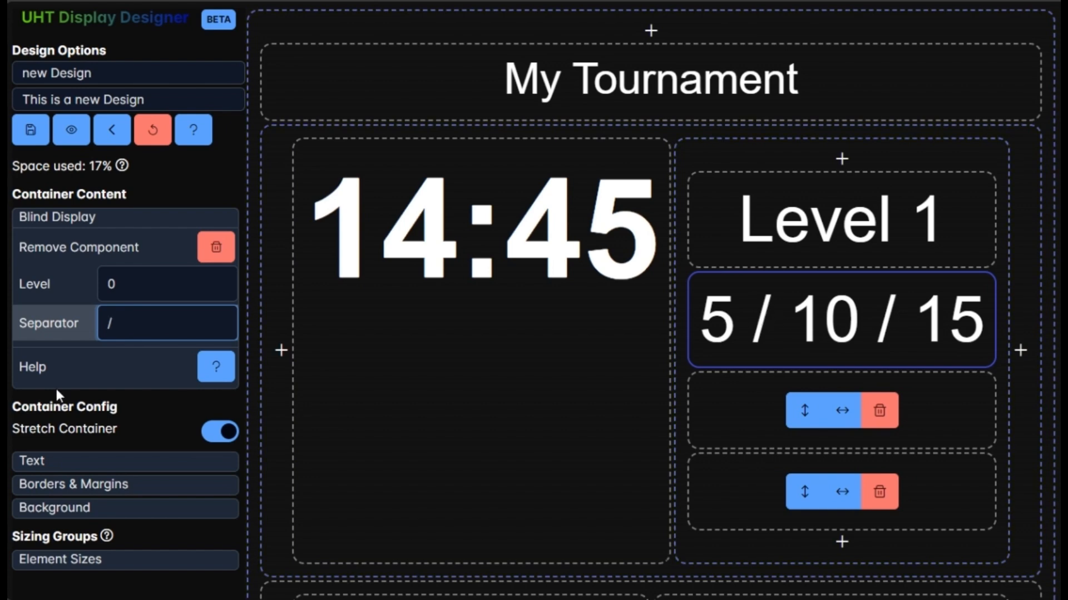
Try stepping the blind display's level up and back down to 0.
click(135, 289)
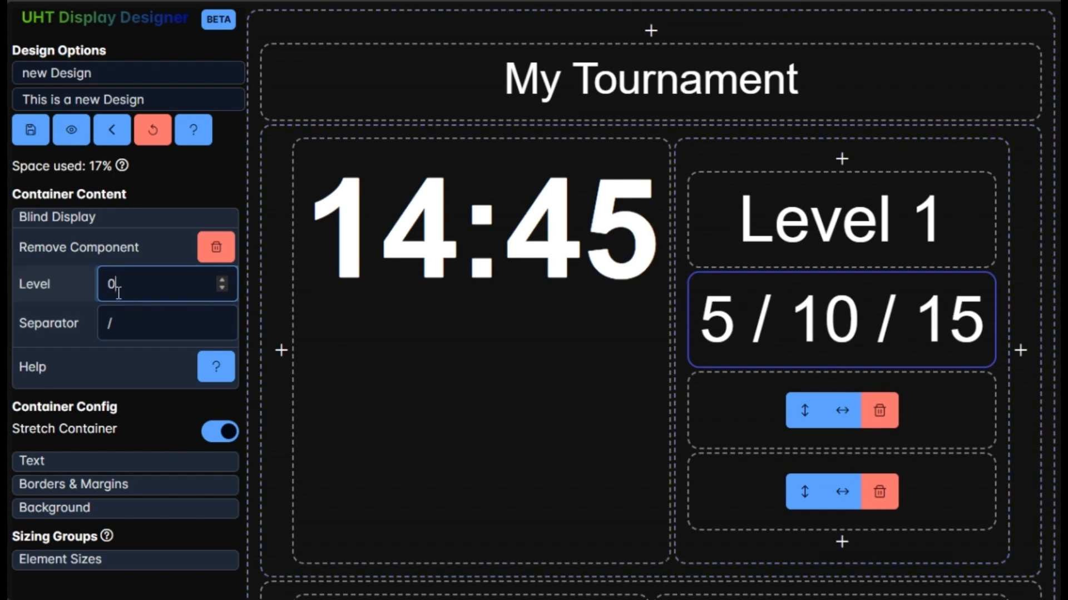
click(223, 279)
click(222, 278)
click(222, 279)
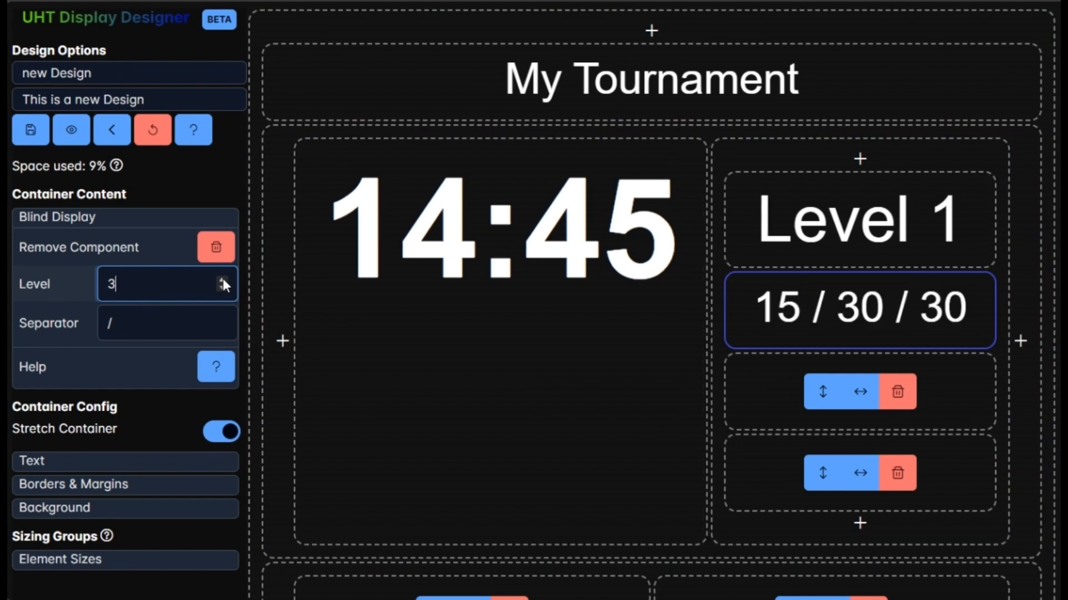
click(222, 278)
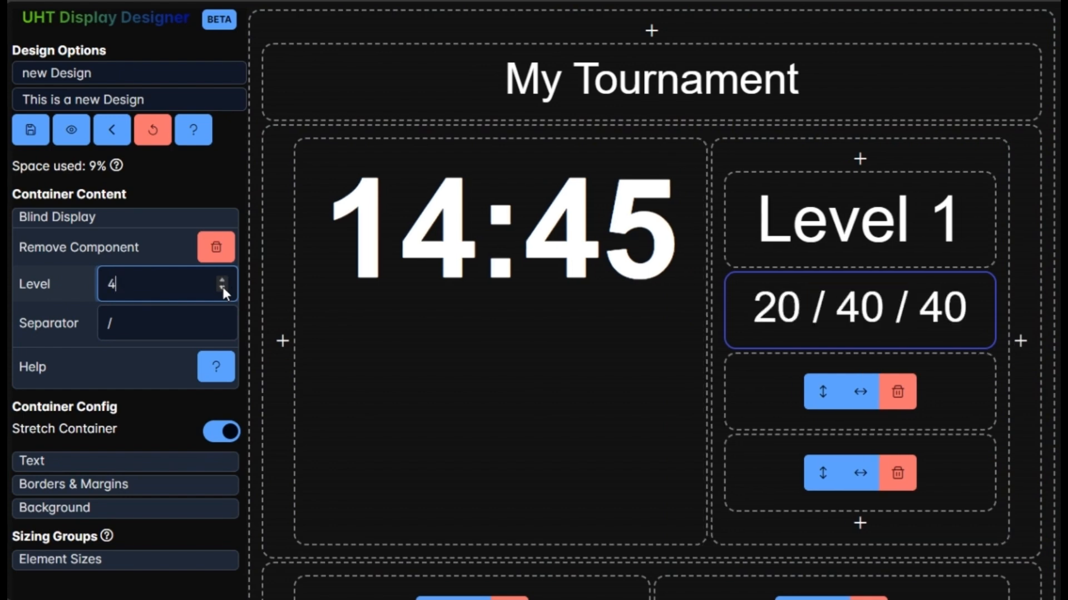
click(222, 287)
click(223, 287)
click(222, 287)
click(222, 287)
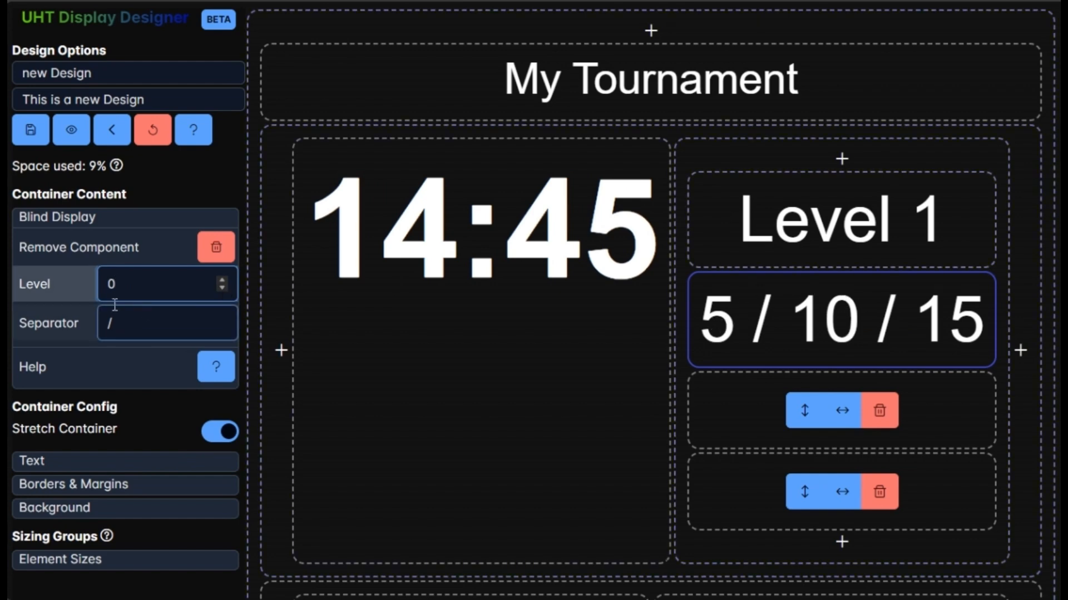
double_click(137, 287)
scroll(137, 288, down, 1)
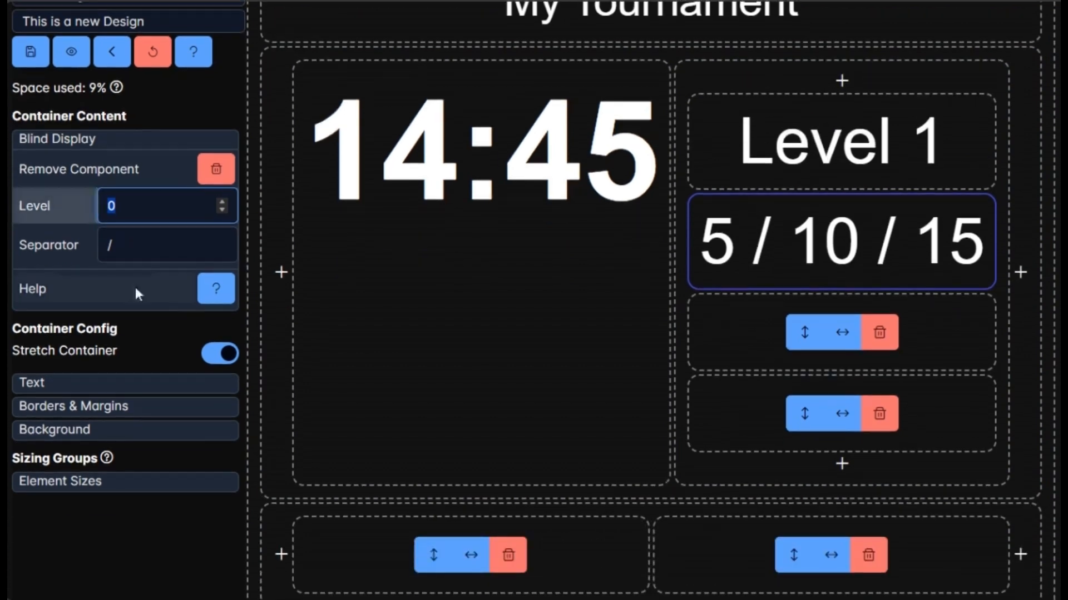
Place a Text component in the third stacked container.
click(709, 314)
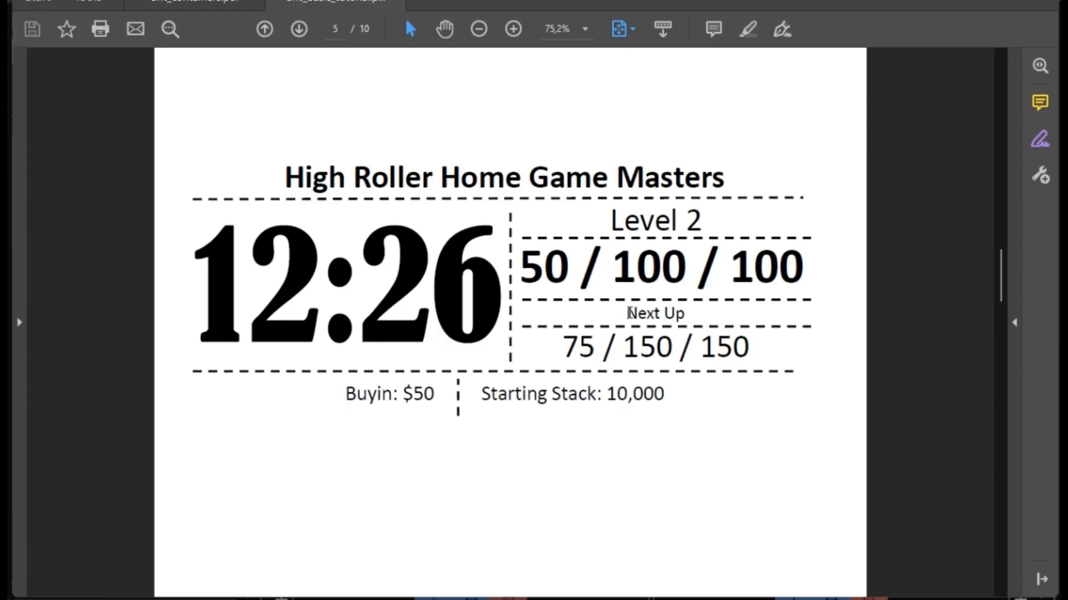
drag(627, 313, 685, 314)
click(646, 314)
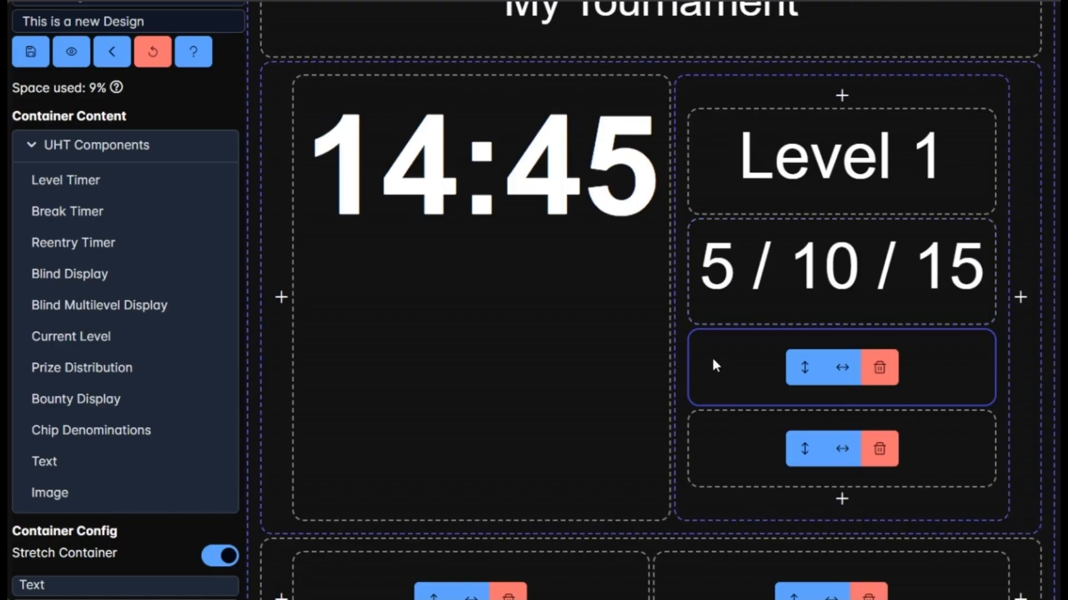
click(115, 453)
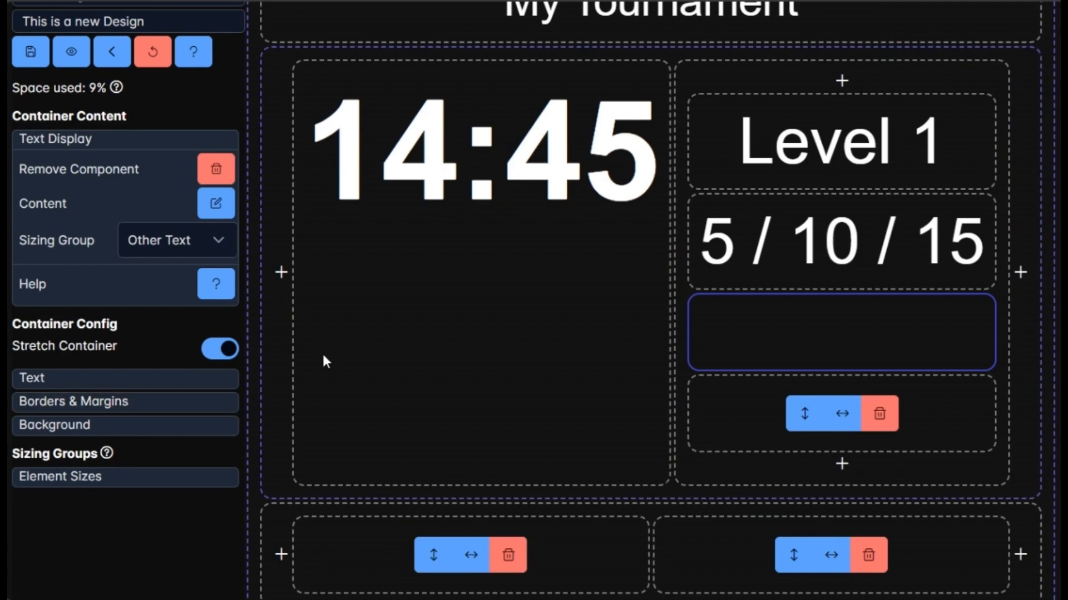
Enter 'Next Up' as the third stacked container's text and close the editor.
scroll(323, 351, up, 2)
click(216, 281)
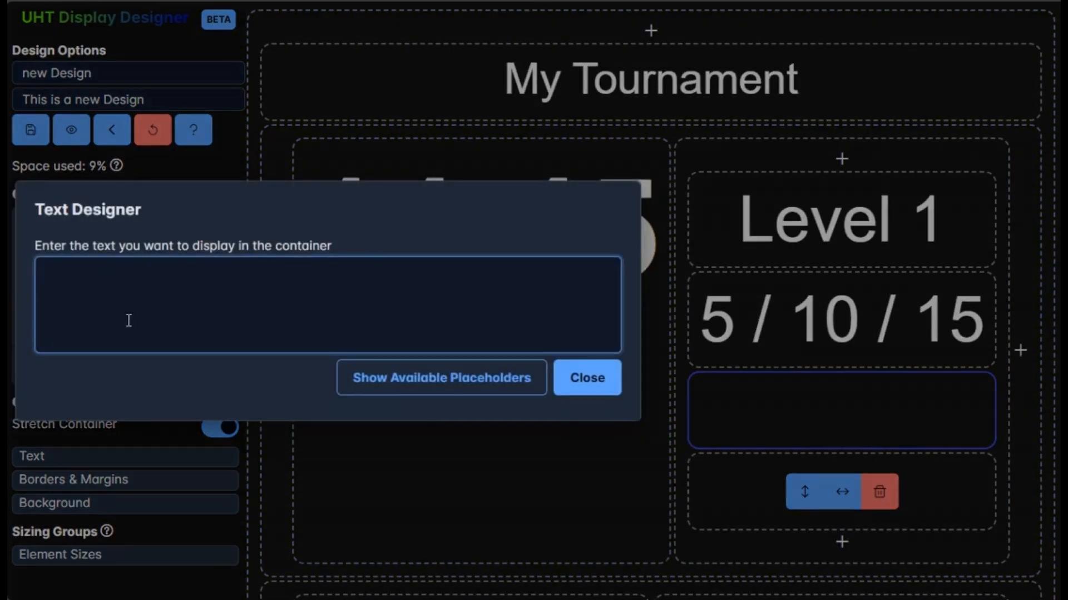
text(Next Up)
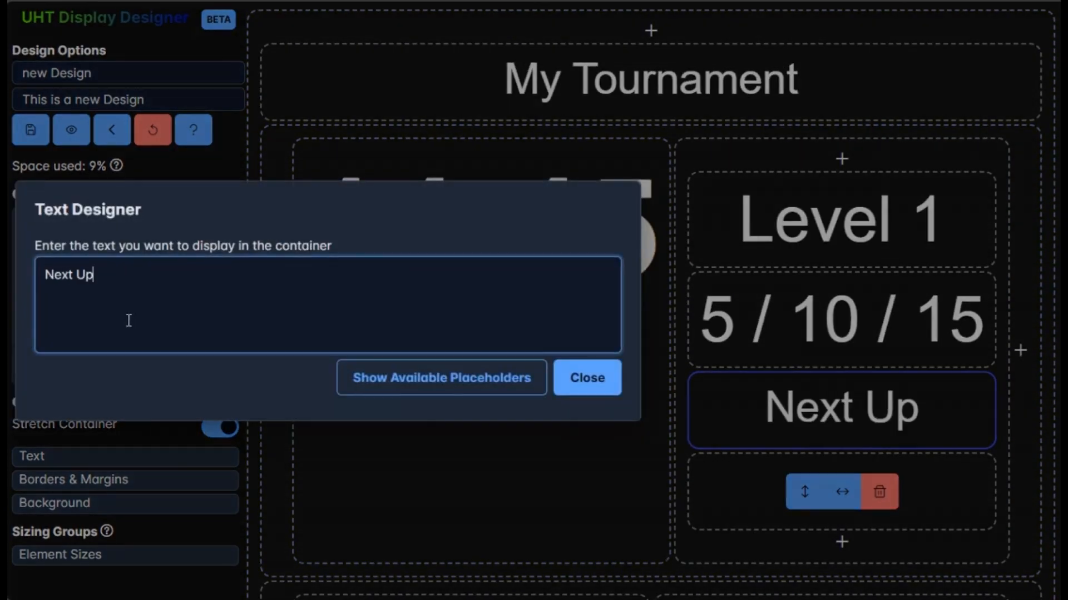
click(591, 380)
Place a Blind Display in the fourth stacked container and set its level to 1.
scroll(593, 378, down, 2)
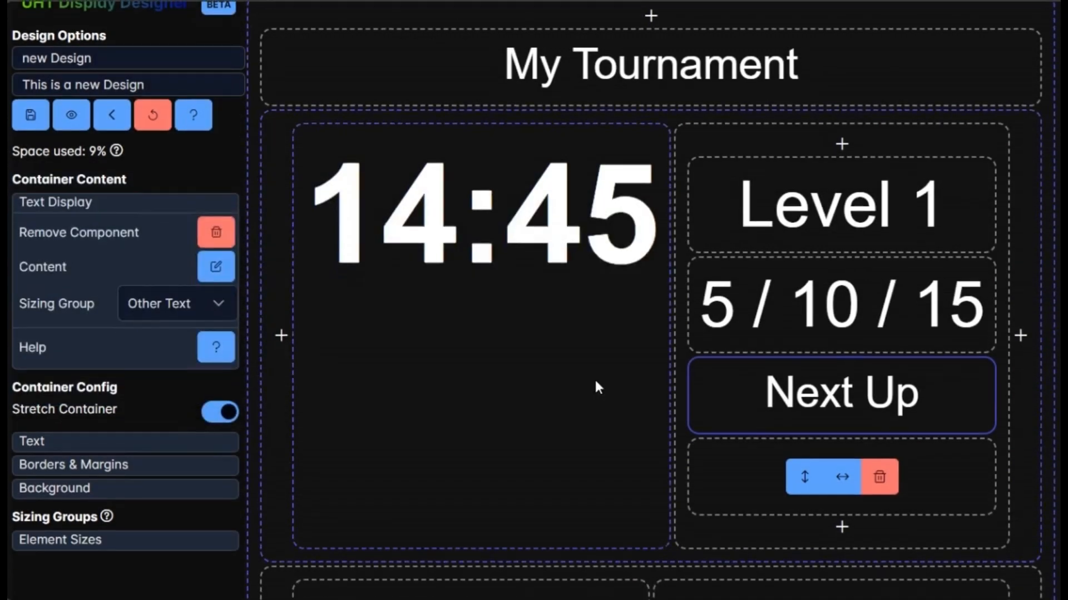
click(714, 422)
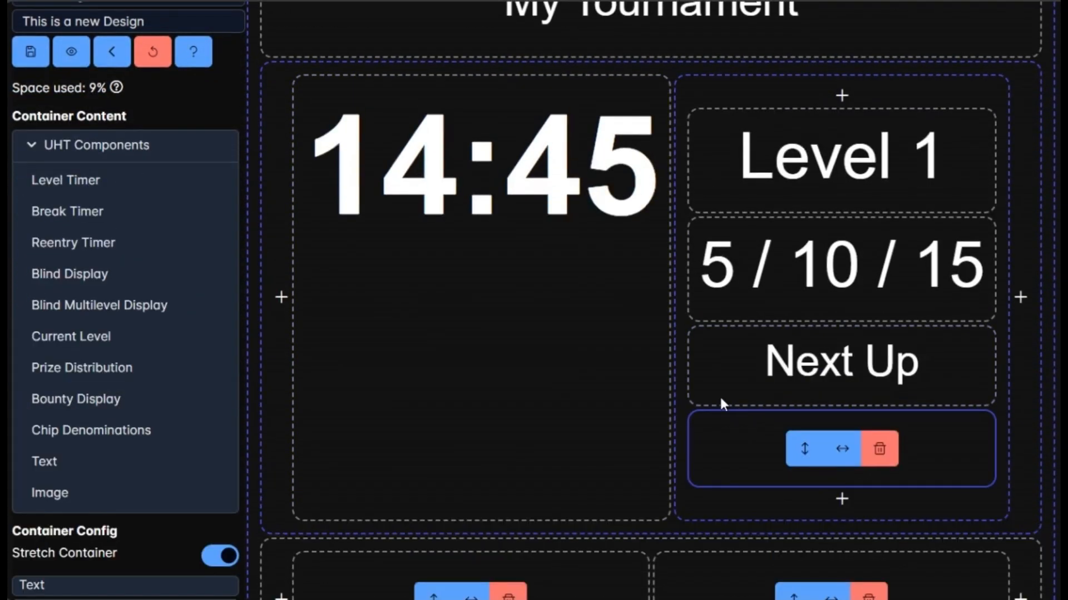
click(89, 275)
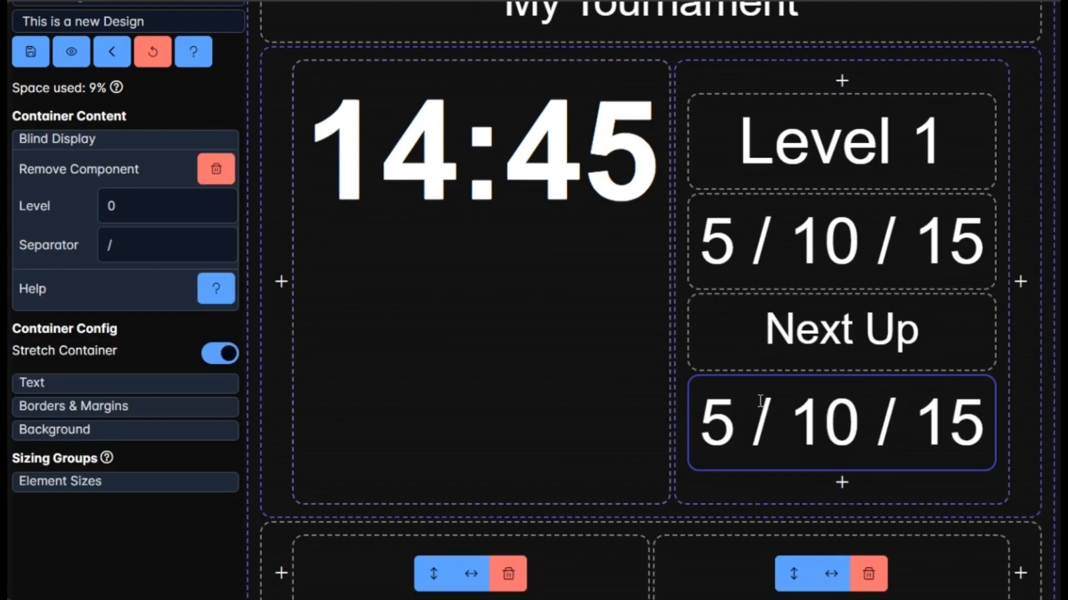
click(107, 207)
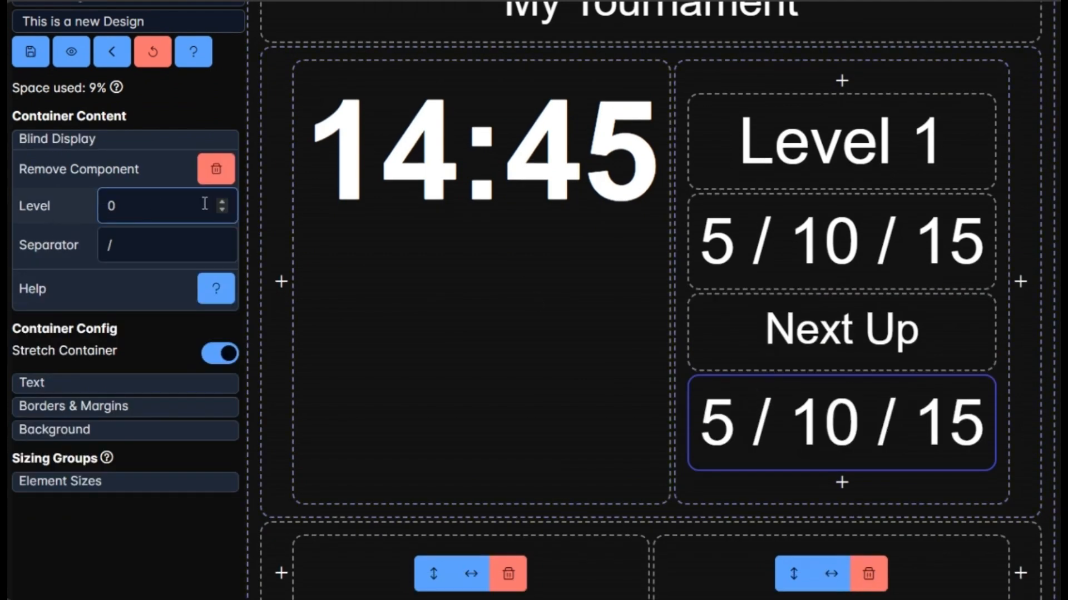
click(222, 202)
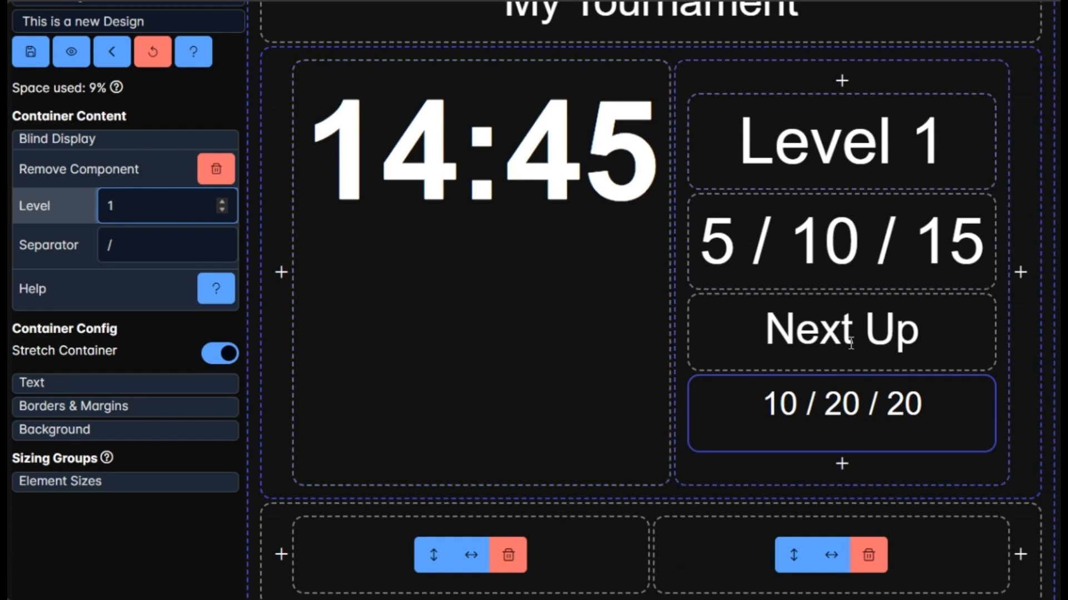
Place a Text component in the bottom-left container.
scroll(508, 142, down, 1)
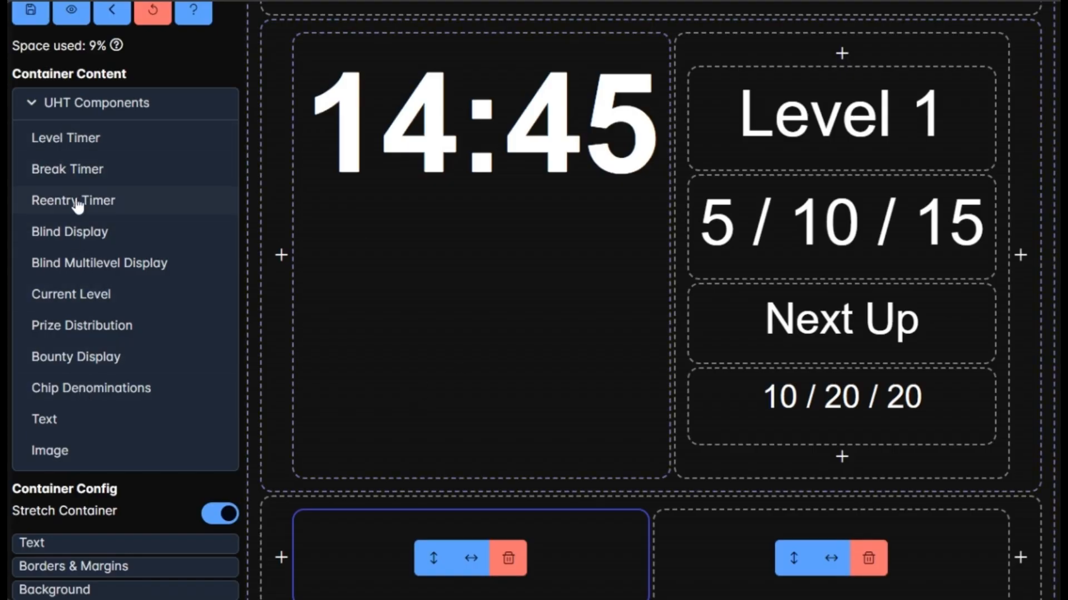
scroll(91, 396, down, 1)
click(73, 370)
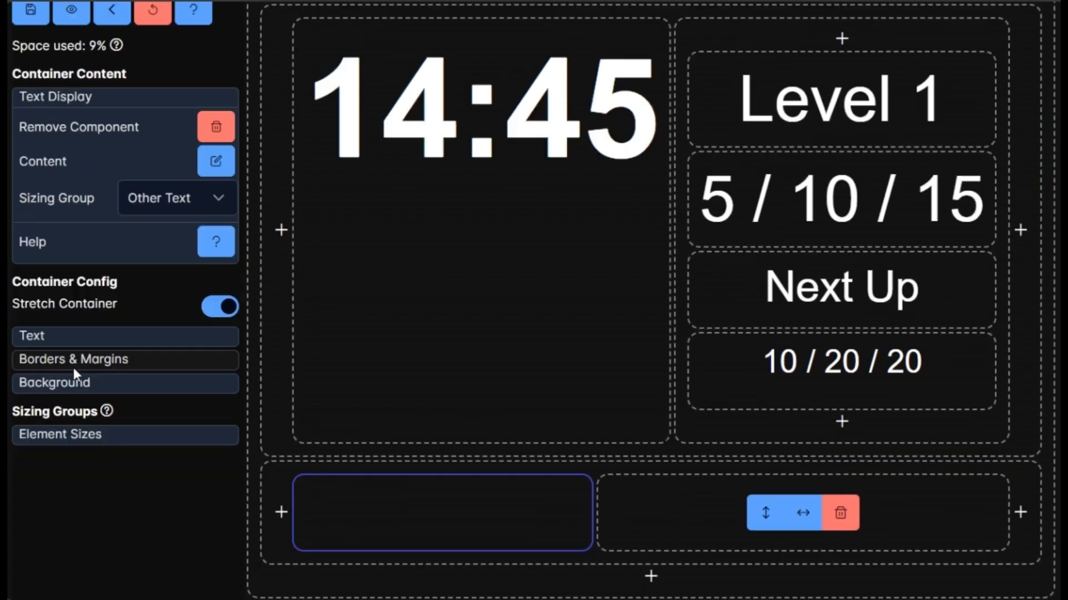
Set the bottom-left container's text to 'Buyin: {{buyin}}', inserting the buyin placeholder from the placeholder list, and close the editor.
click(213, 162)
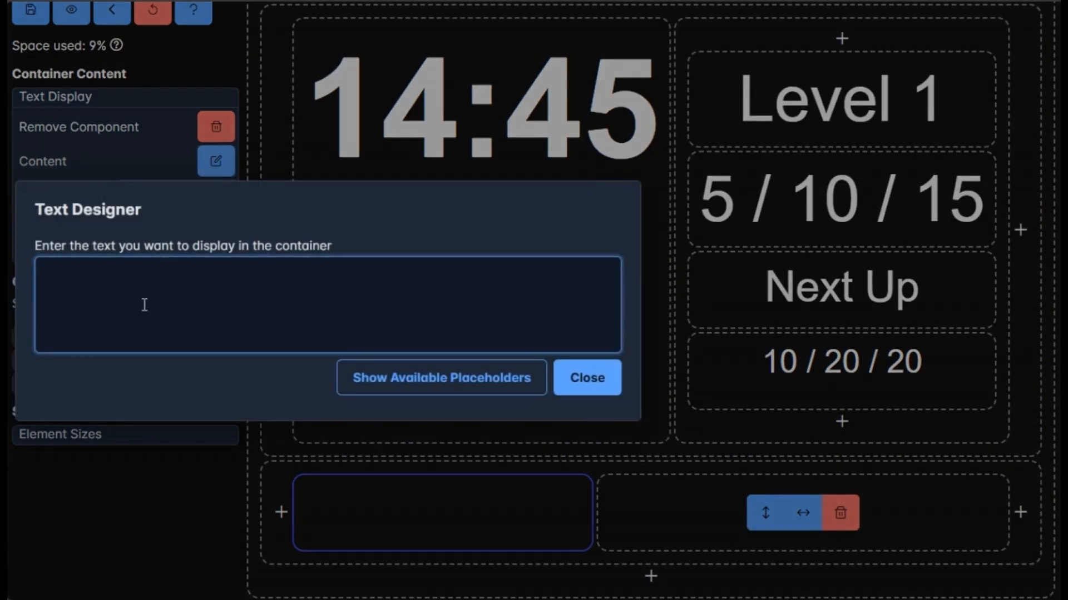
text(Buyin:)
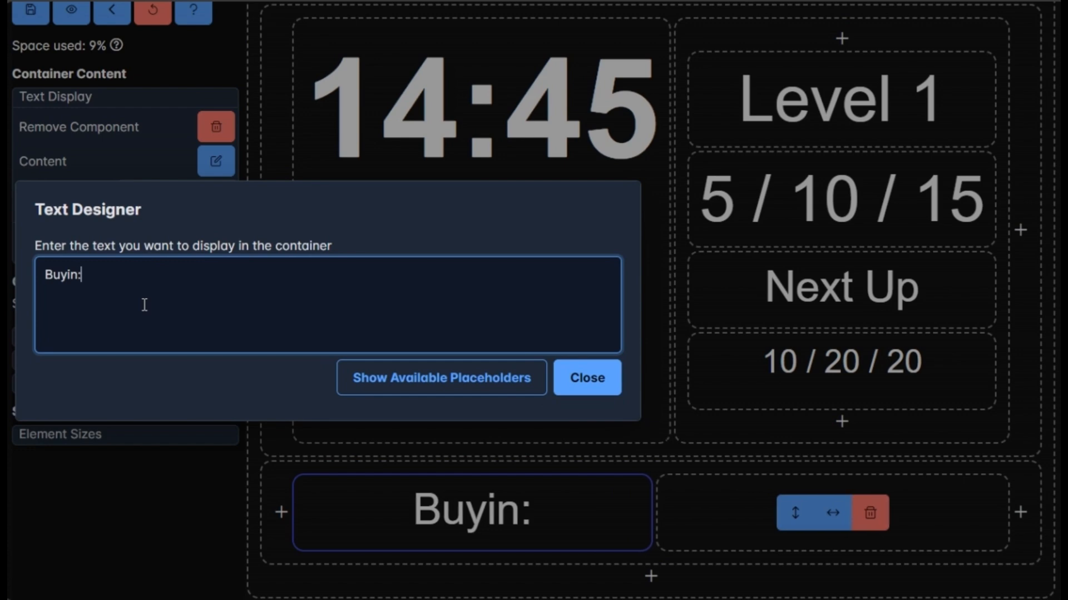
click(385, 379)
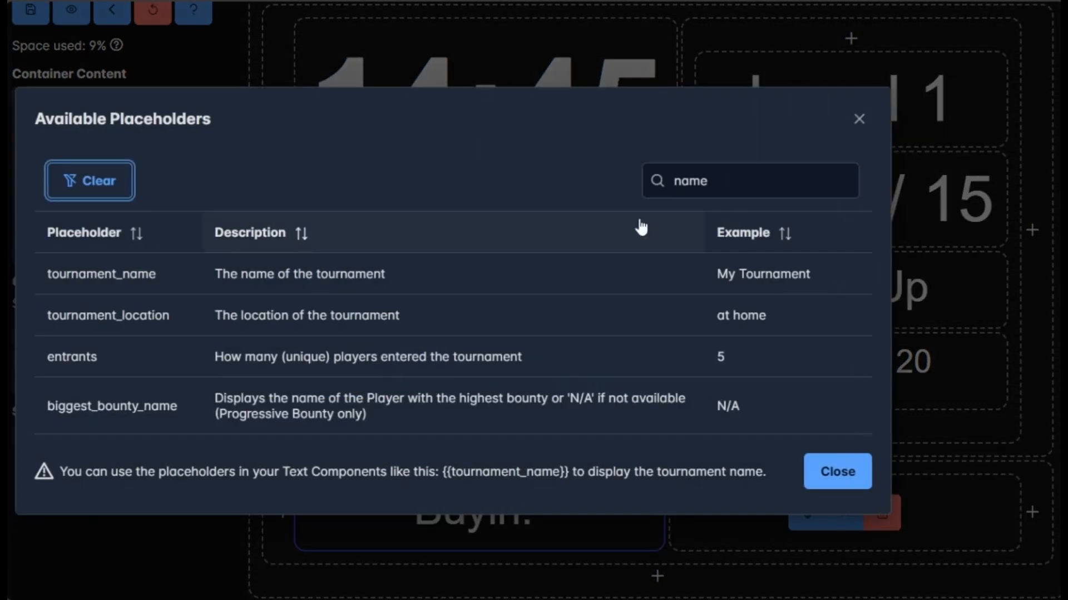
double_click(656, 183)
text(buyin)
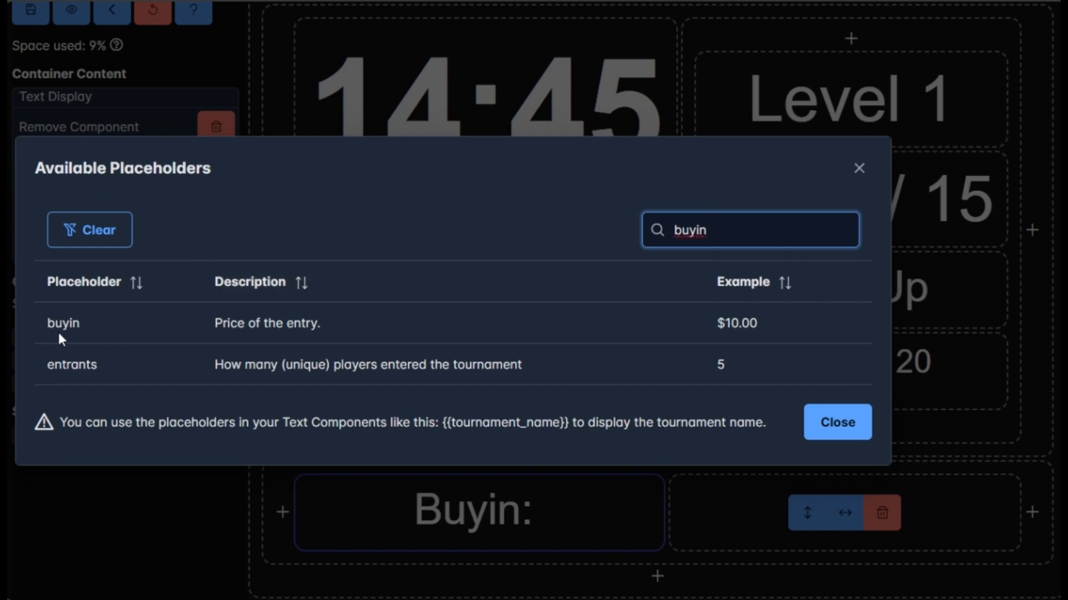
click(65, 324)
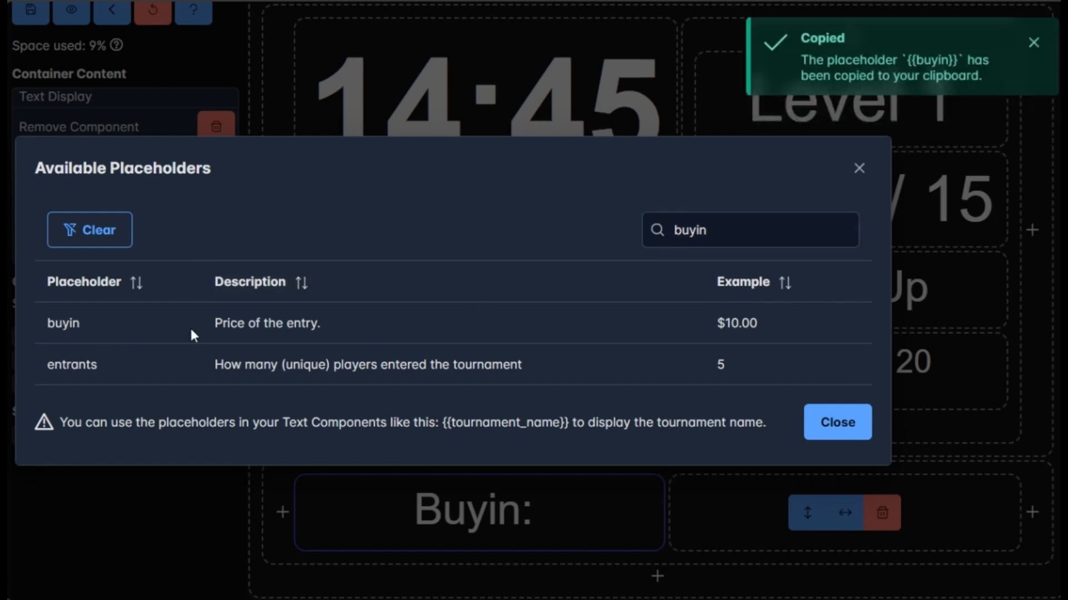
click(839, 424)
right_click(149, 281)
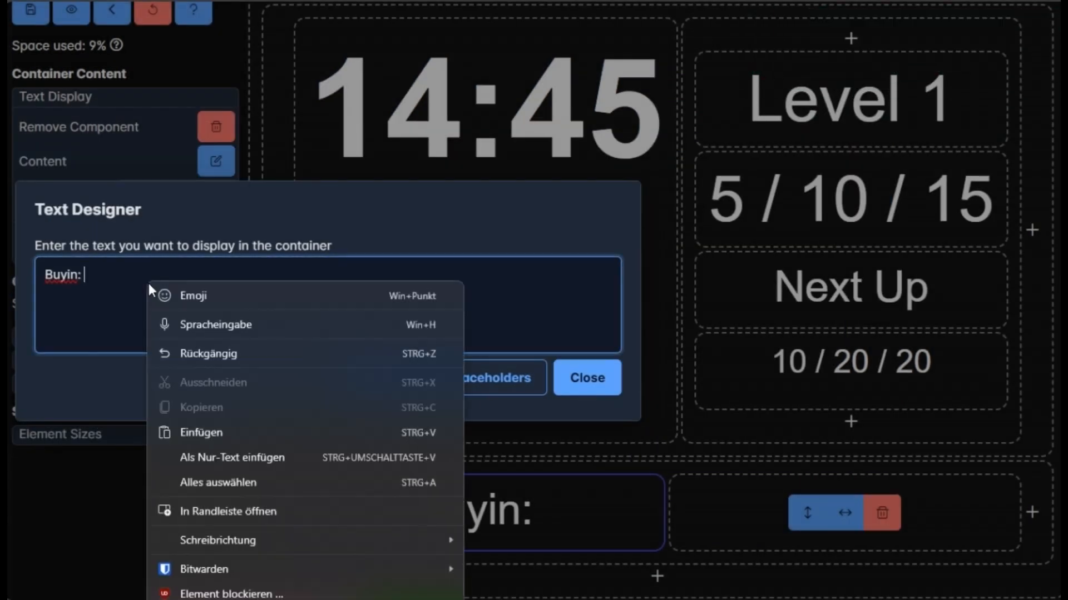
click(199, 431)
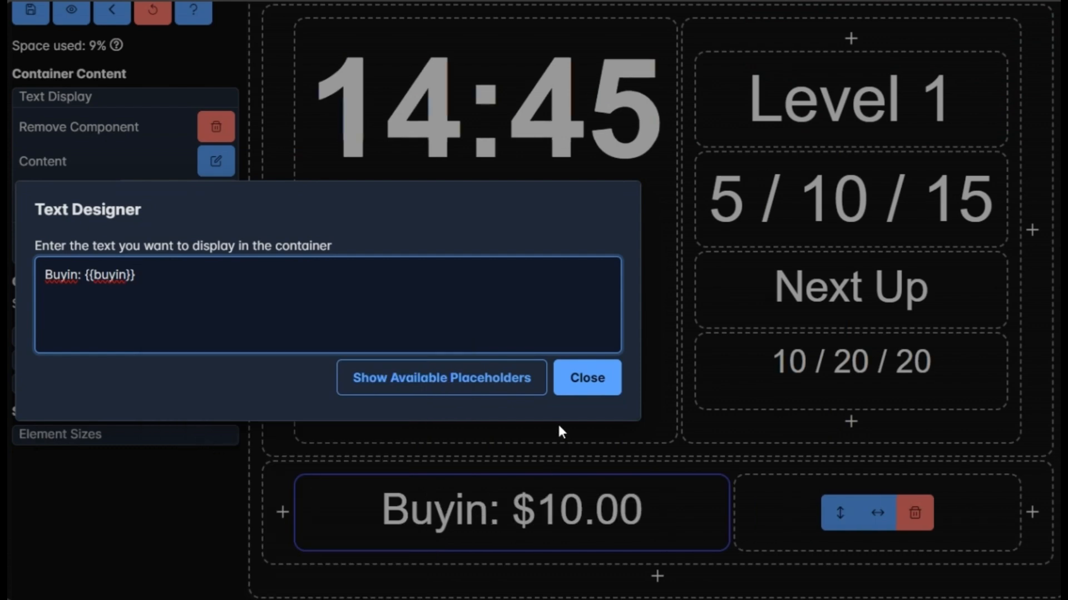
click(571, 383)
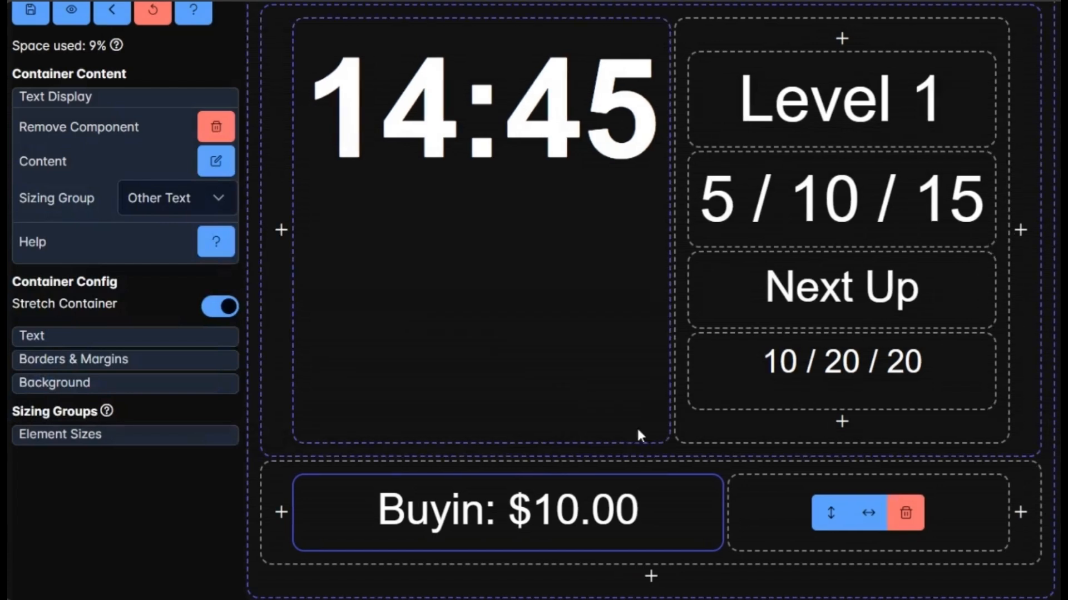
Place a Text component in the bottom-right container.
click(742, 493)
scroll(703, 505, down, 1)
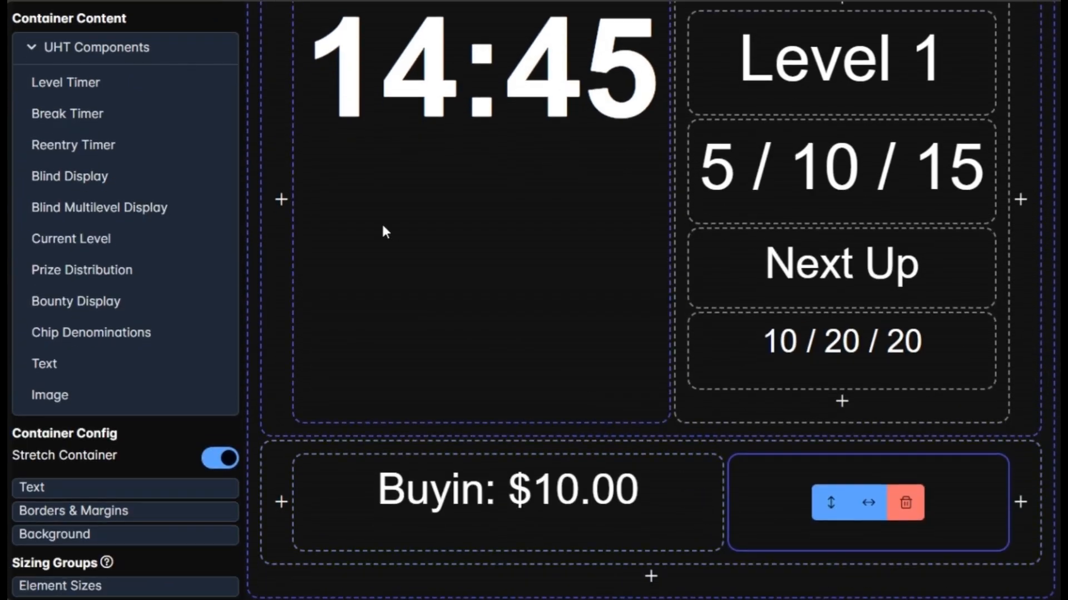
click(88, 369)
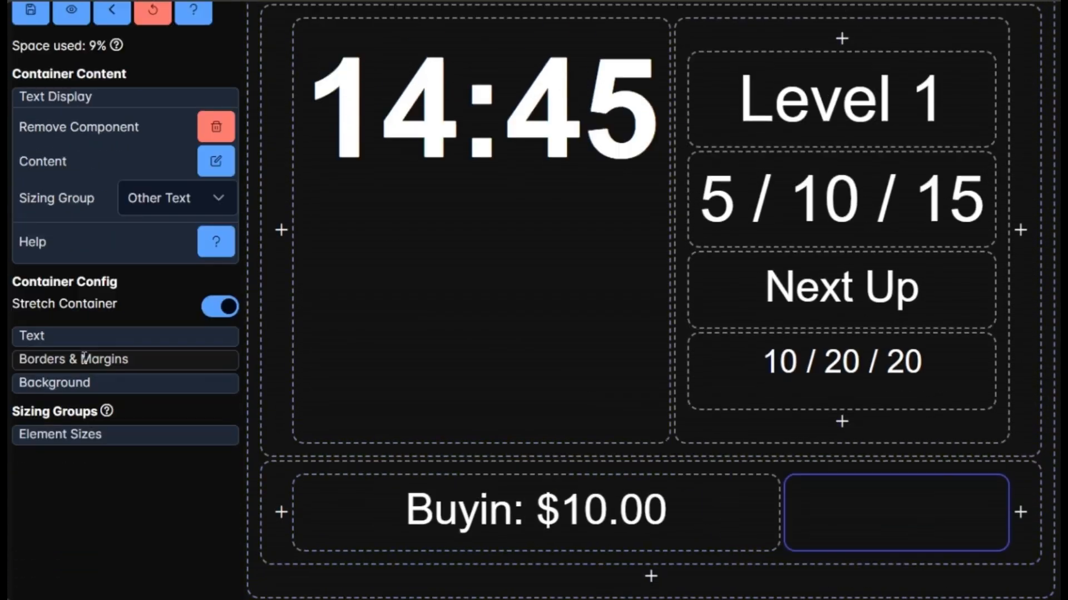
Set the bottom-right container's text to 'Starting Stack: {{starting_stack}}', inserting the starting_stack placeholder, and close the editor.
click(216, 163)
text(St)
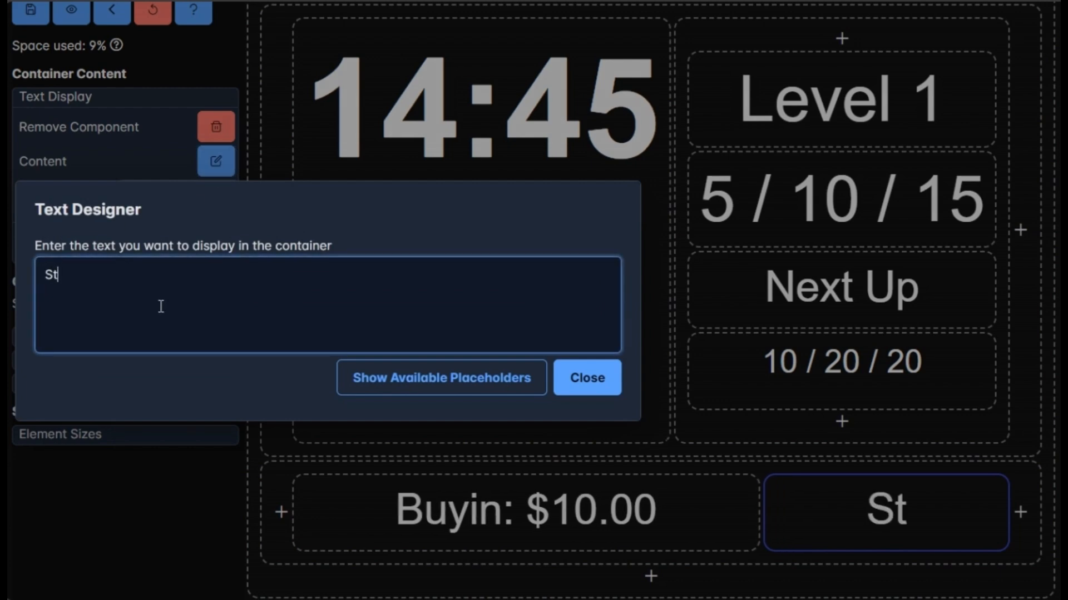
text(arting Stack:)
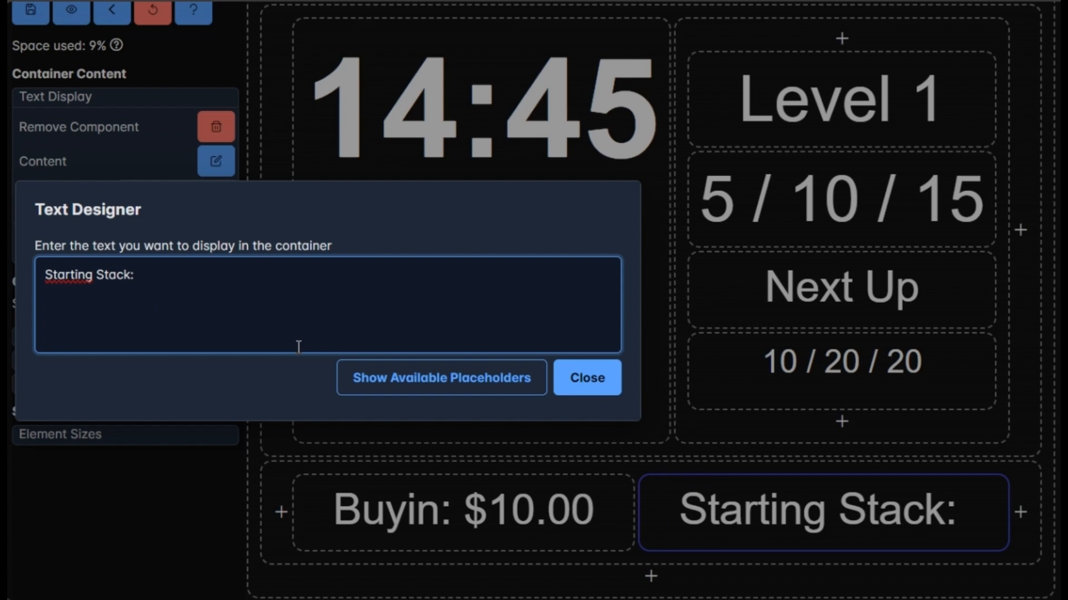
click(405, 367)
double_click(745, 234)
text(star)
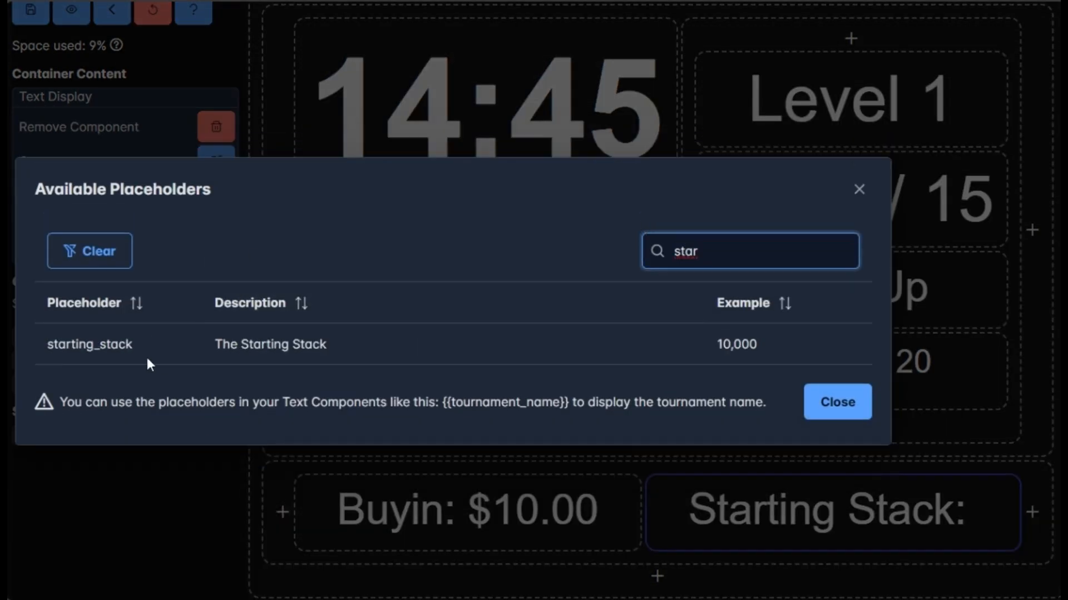
click(114, 347)
click(822, 399)
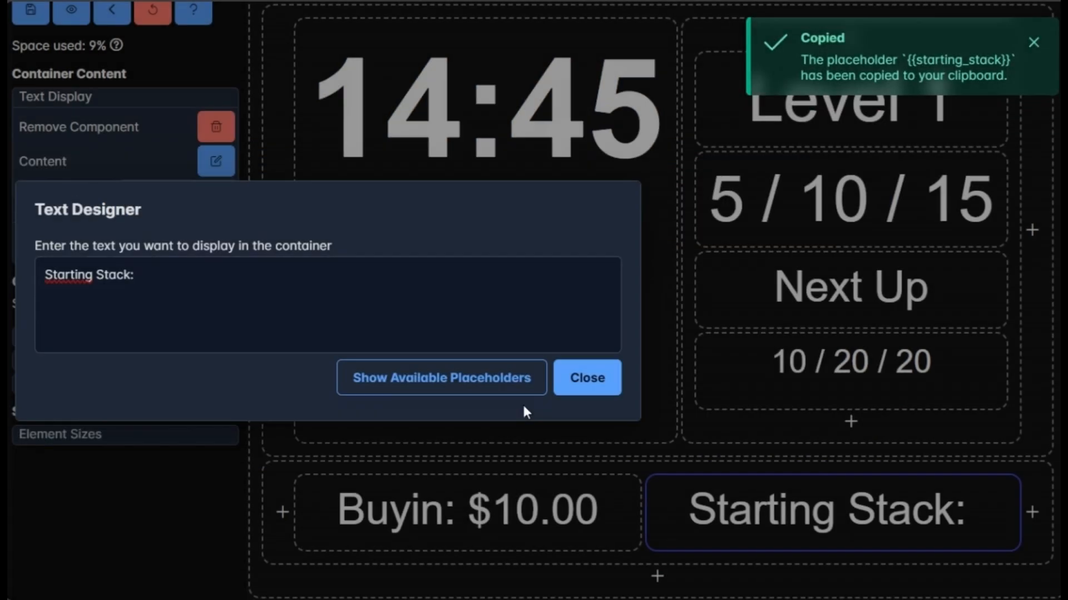
click(212, 298)
right_click(209, 290)
click(262, 439)
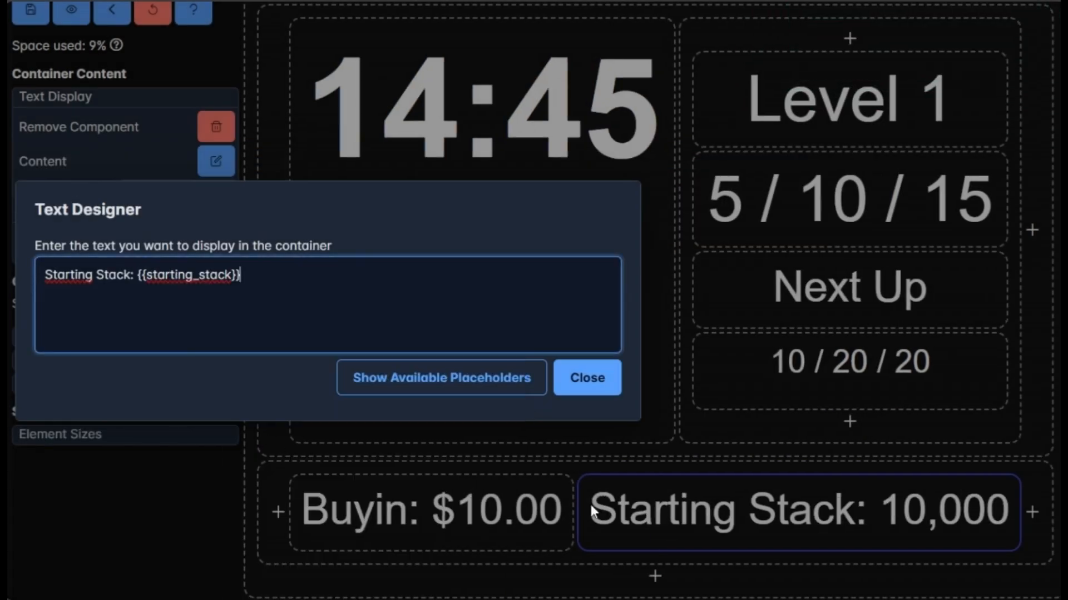
click(576, 393)
scroll(790, 443, up, 3)
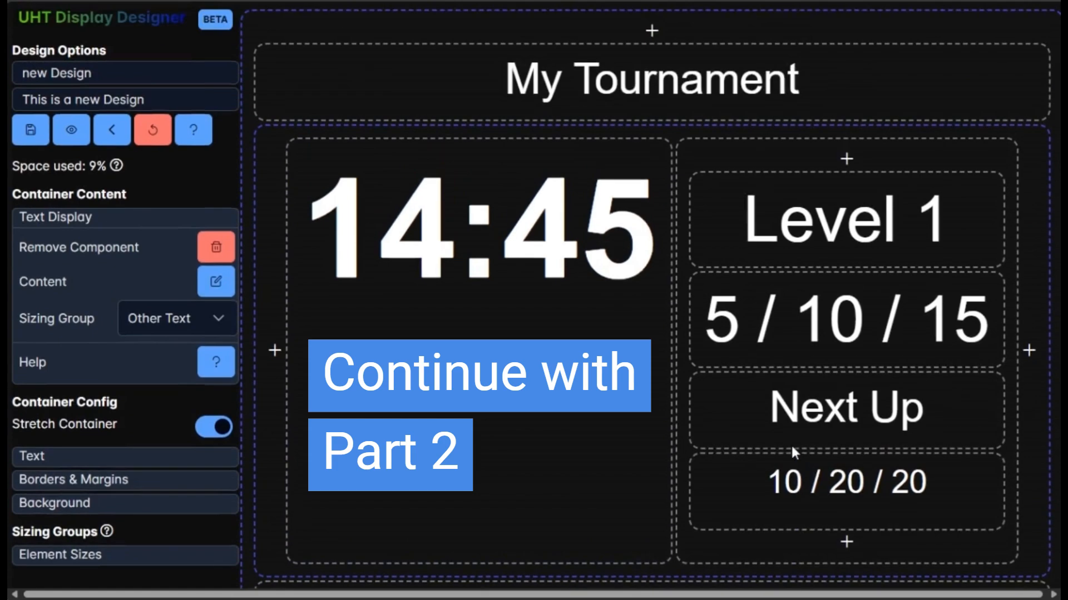
scroll(614, 230, down, 2)
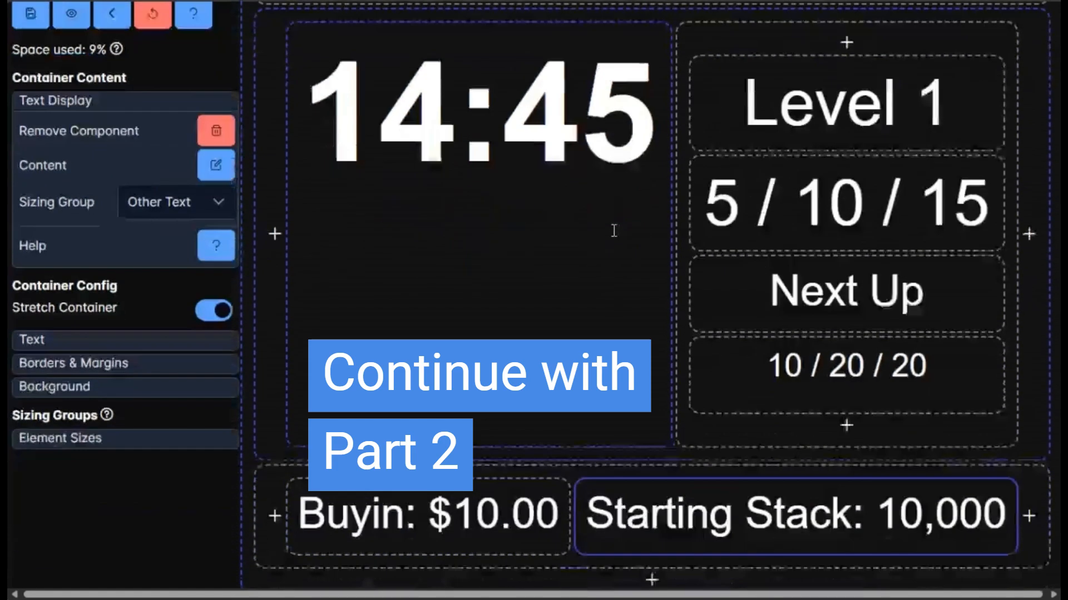